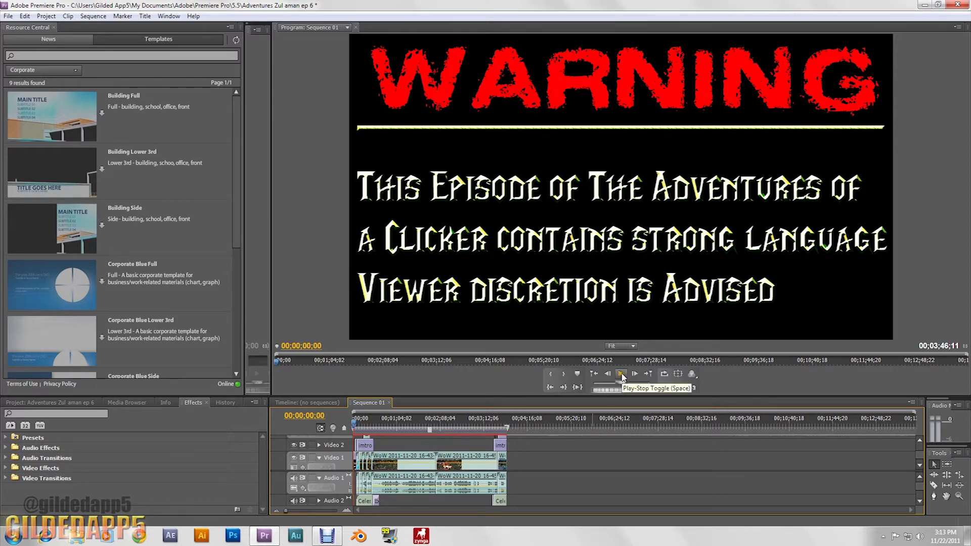
Step: Preview the existing warning sequence by playing it from the start
click(622, 376)
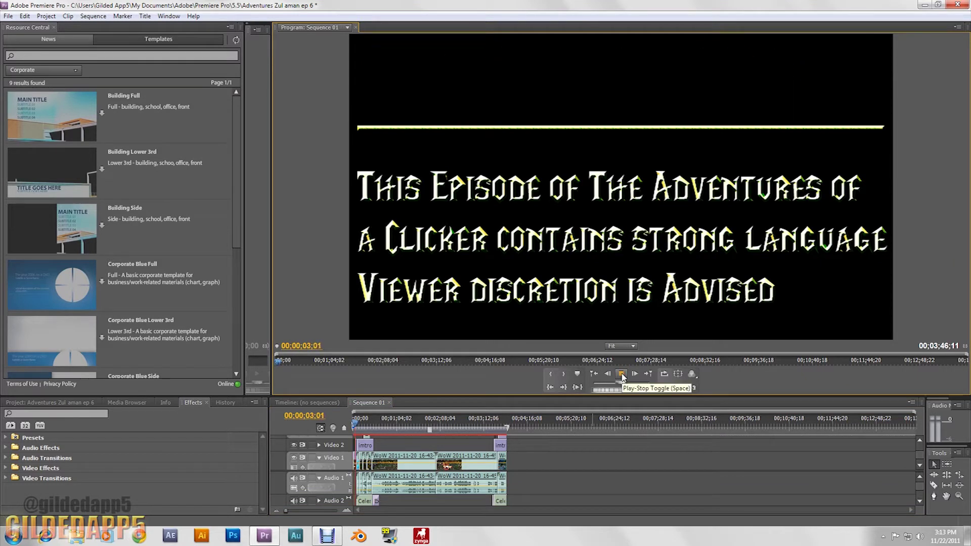
click(622, 375)
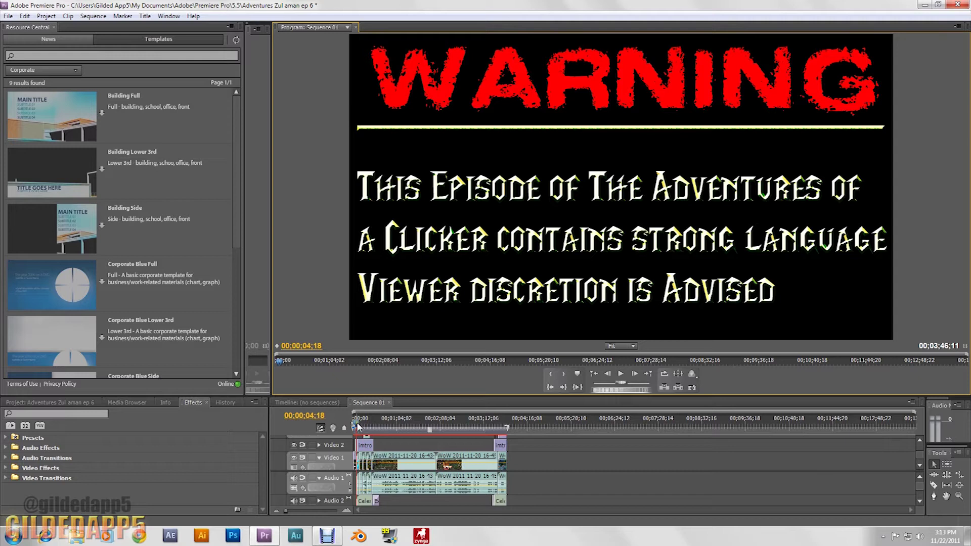
drag(358, 427, 353, 422)
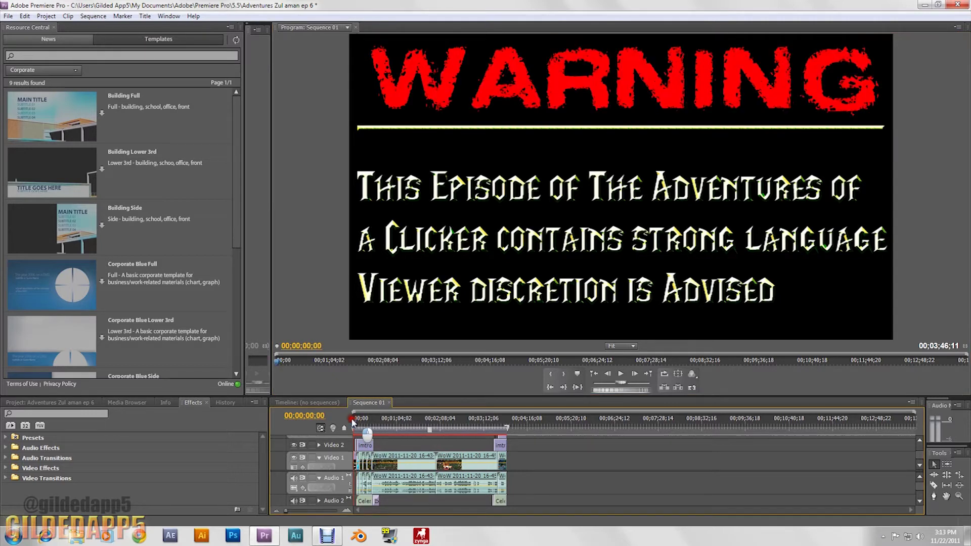
click(625, 377)
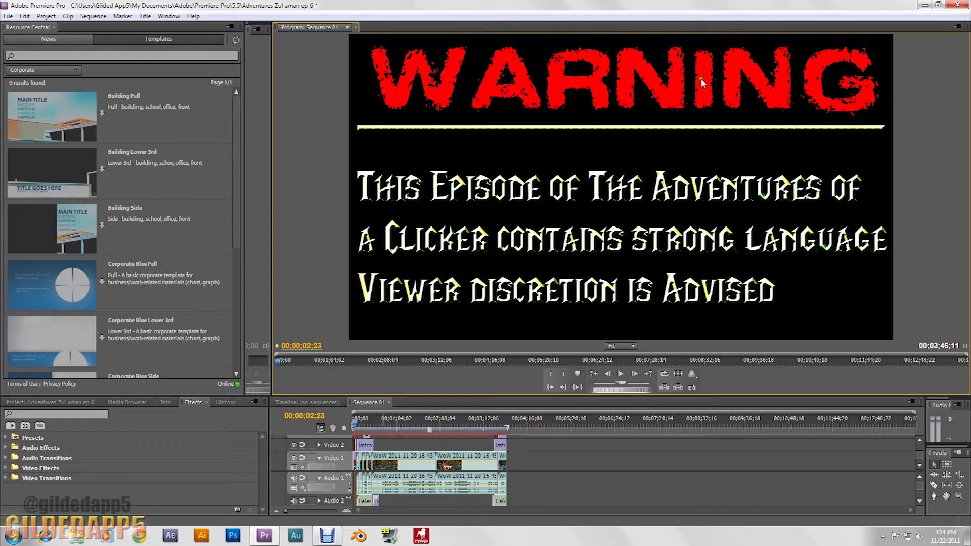
click(356, 426)
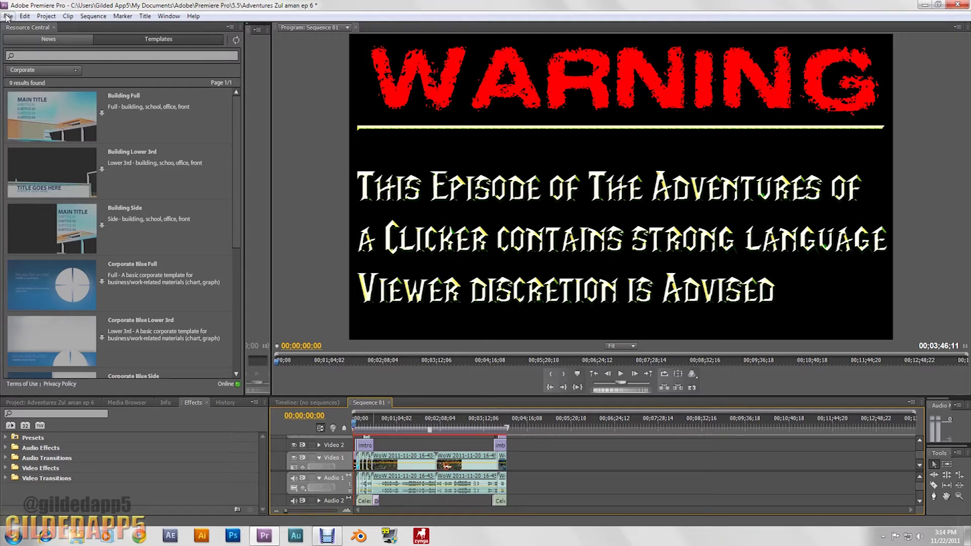
Step: Start a new project without saving the old one, keeping HDV capture and Audio Samples
click(11, 17)
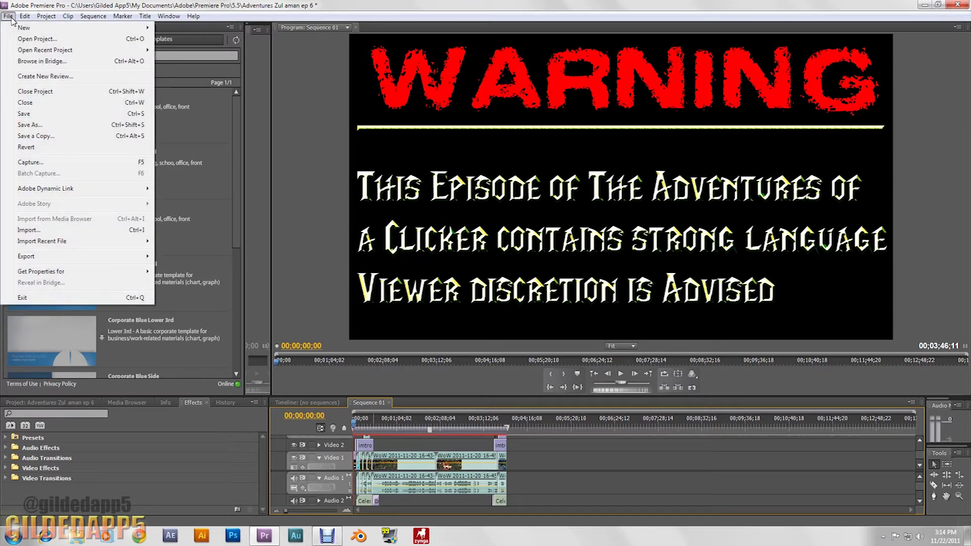
mouse_move(19, 28)
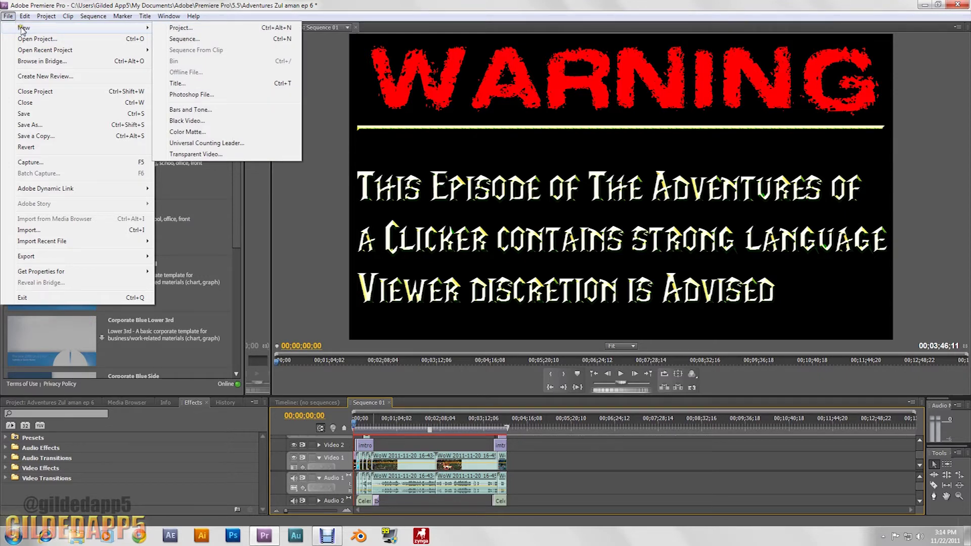
click(184, 27)
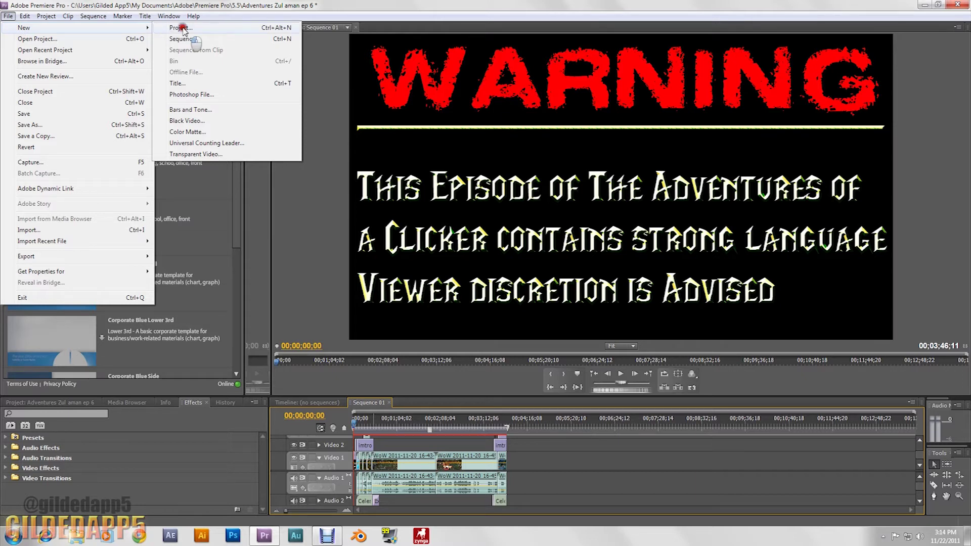
click(514, 278)
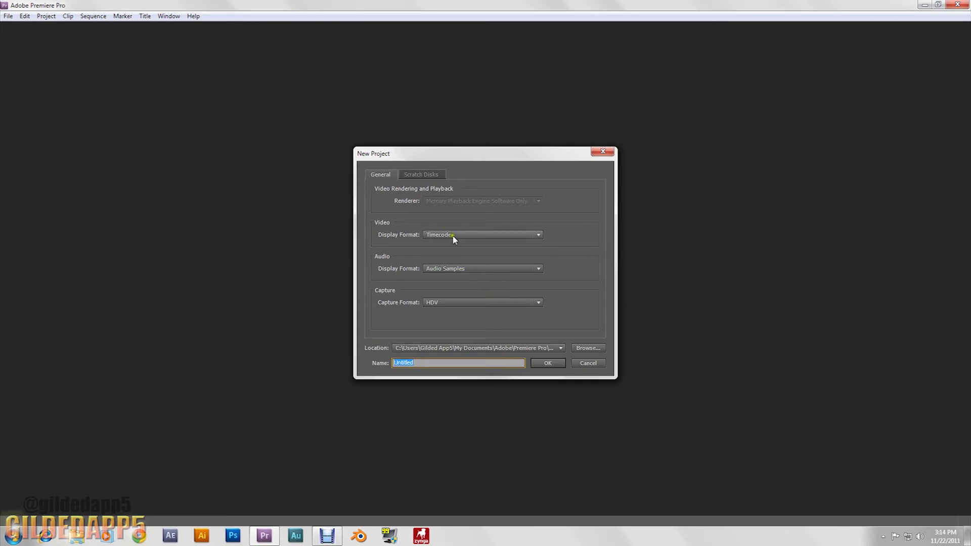
click(470, 303)
click(472, 304)
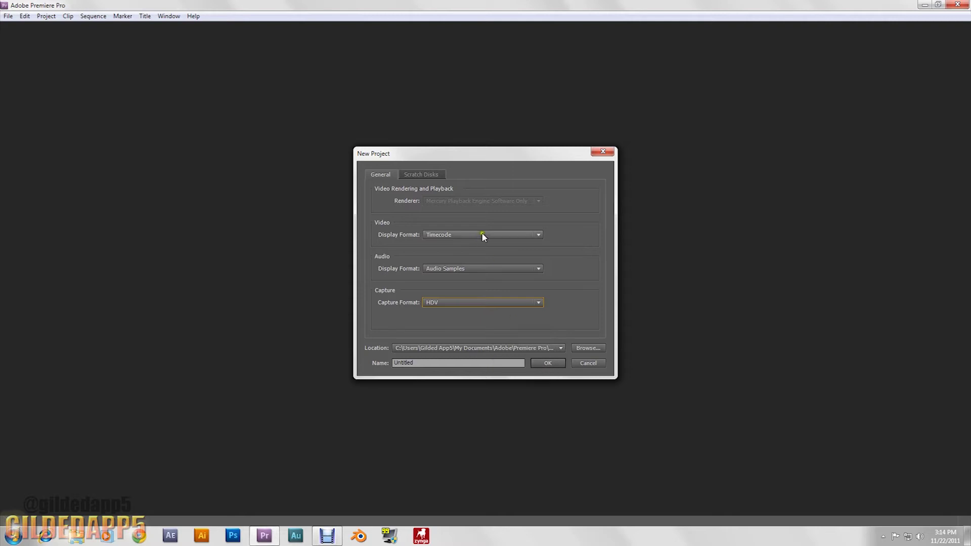
click(515, 271)
click(515, 270)
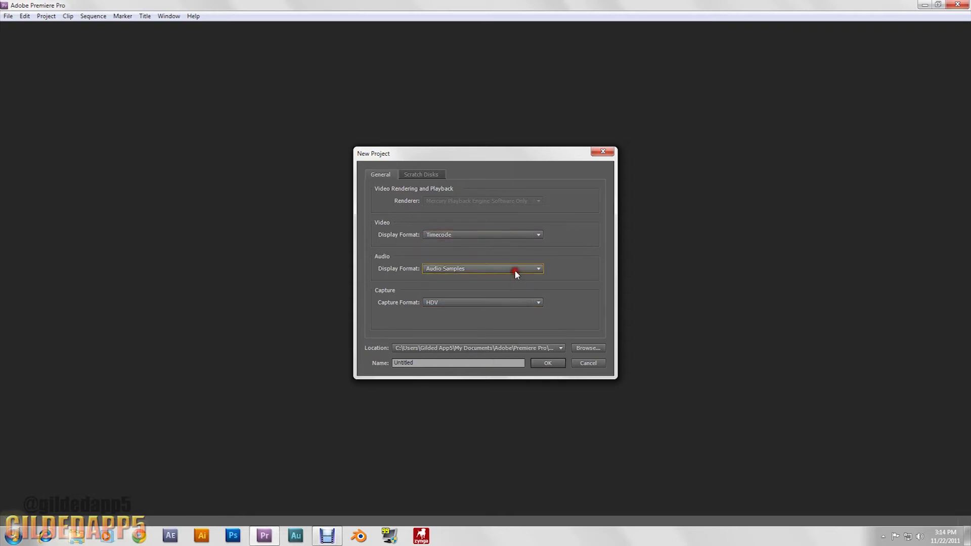
click(554, 363)
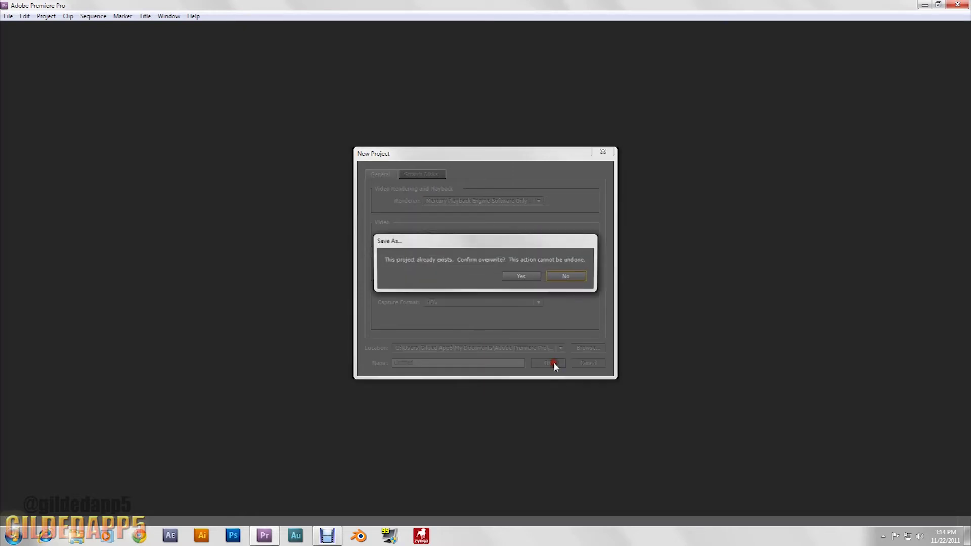
Step: Decline overwriting, create Untitled1, and add Sequence 01 on the HDV 1080p30 preset
click(566, 277)
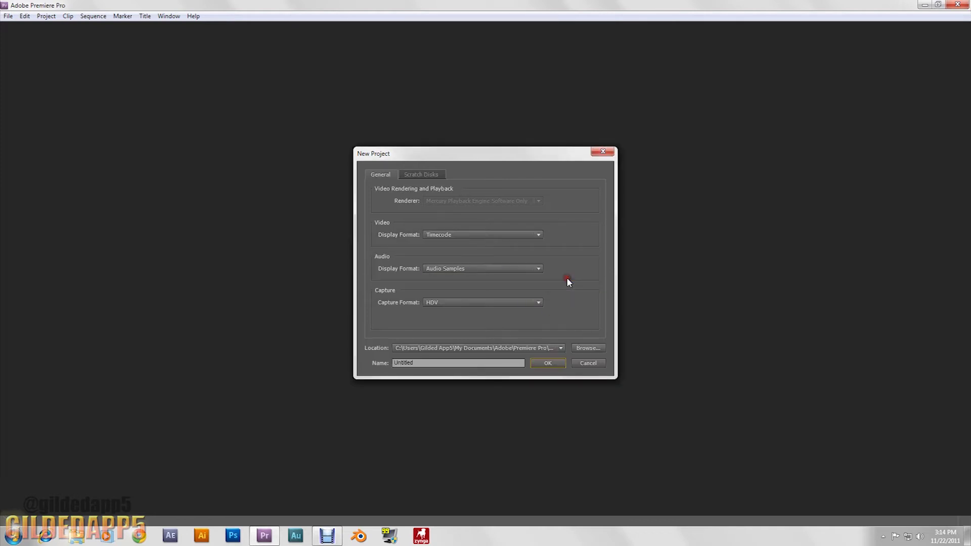
click(597, 363)
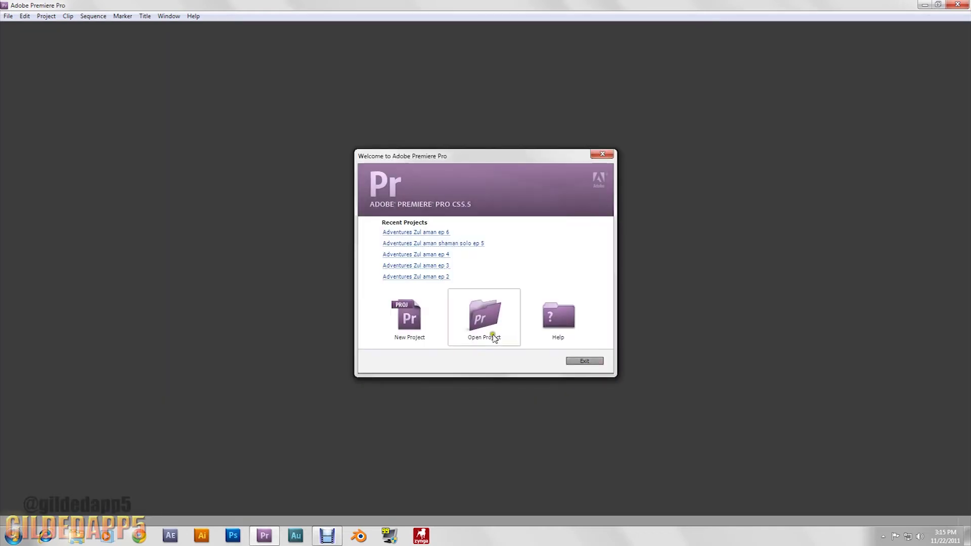
click(412, 321)
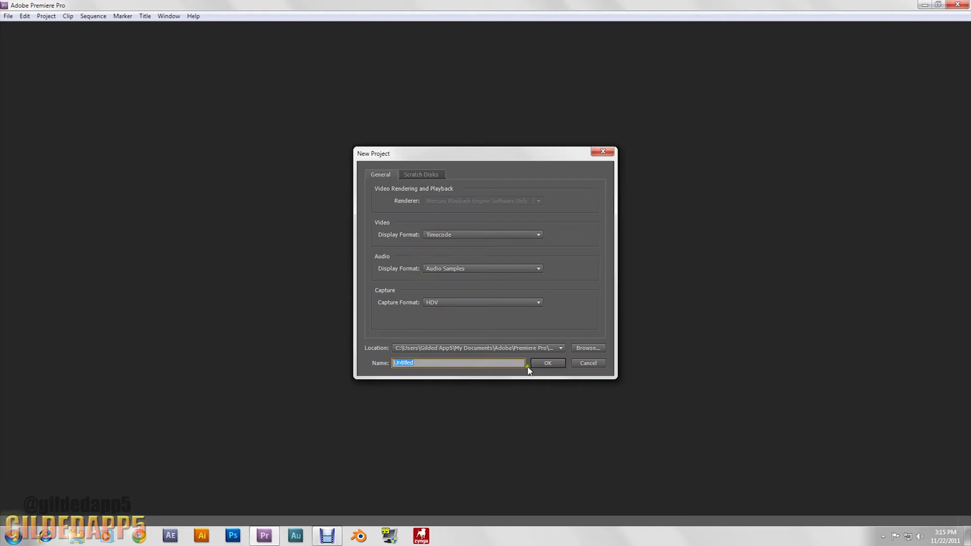
click(547, 362)
click(567, 277)
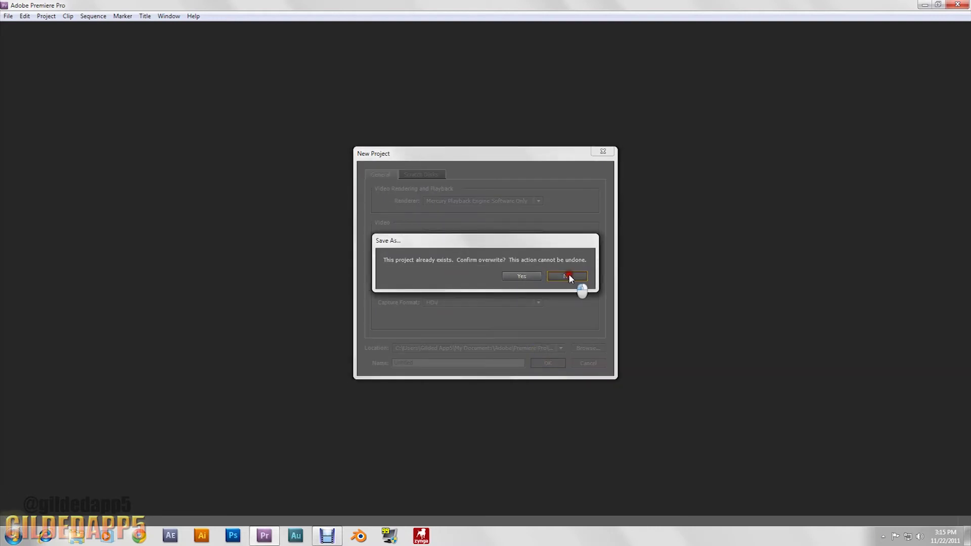
text(1)
click(534, 364)
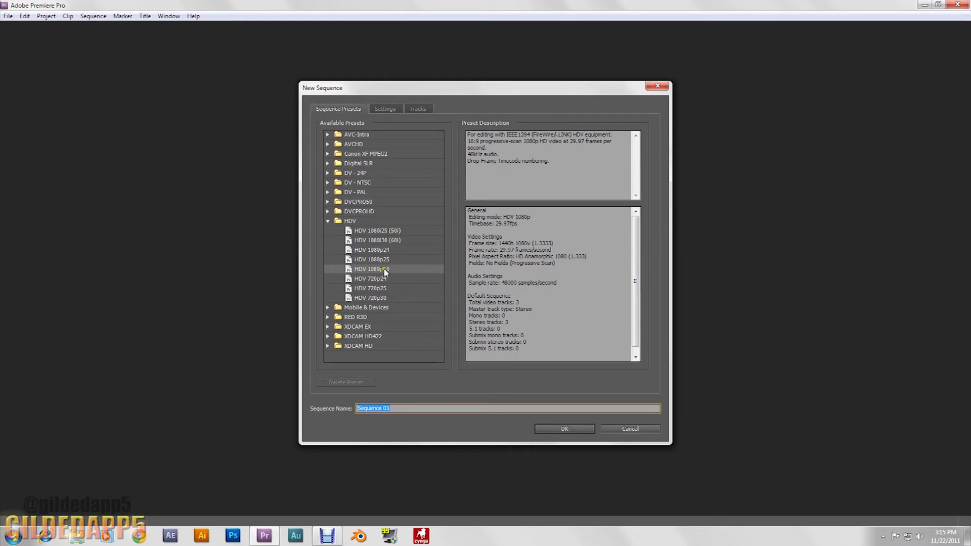
click(552, 430)
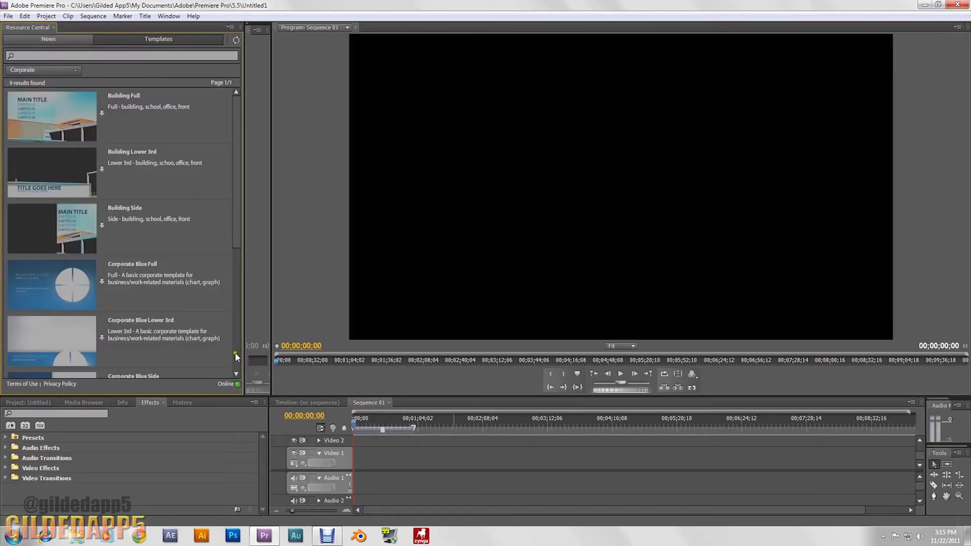
Step: Show the new project's contents and enlarge the timeline area by shrinking the monitor
click(10, 16)
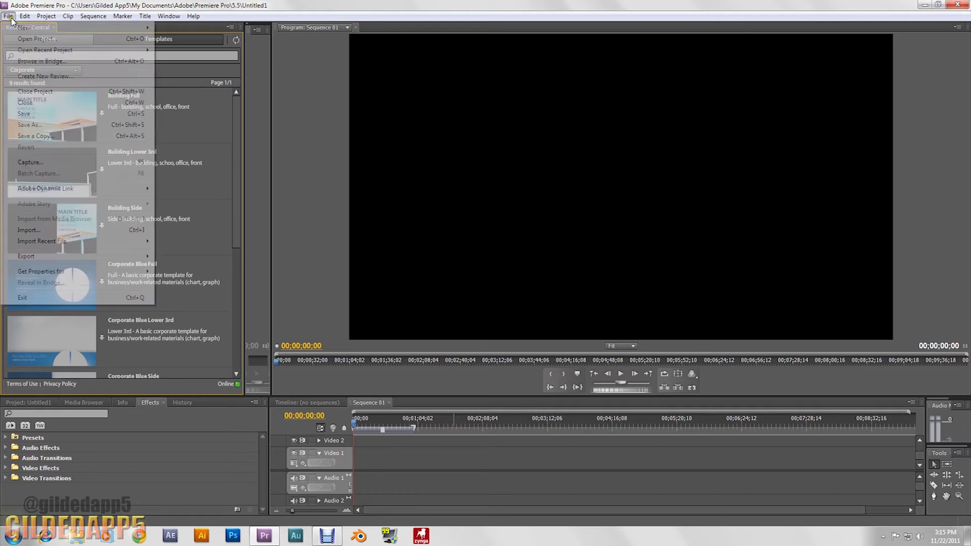
click(11, 18)
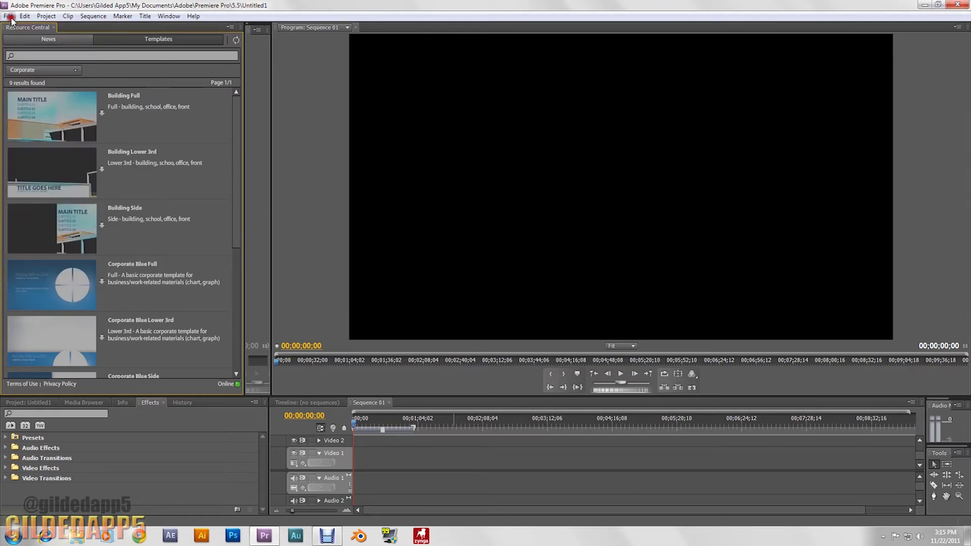
click(29, 403)
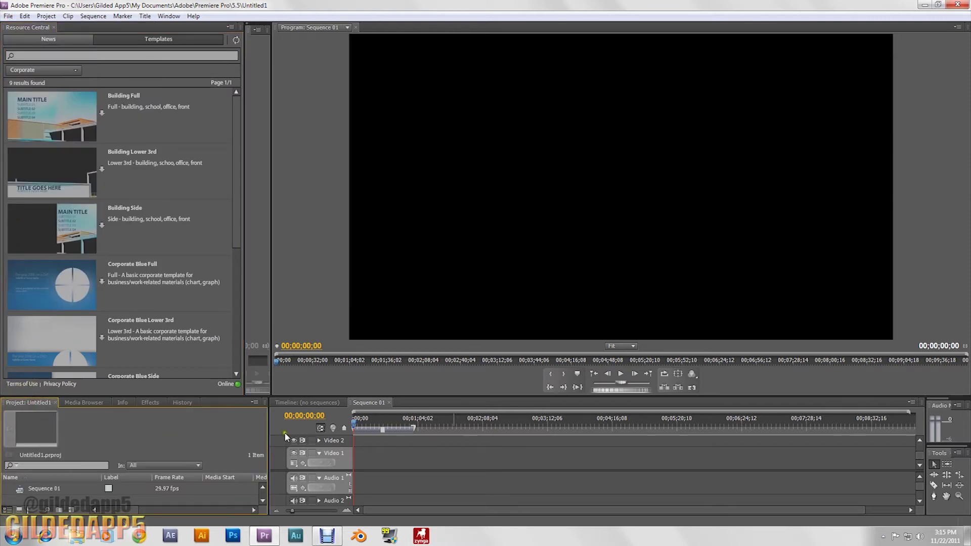
drag(565, 395, 562, 304)
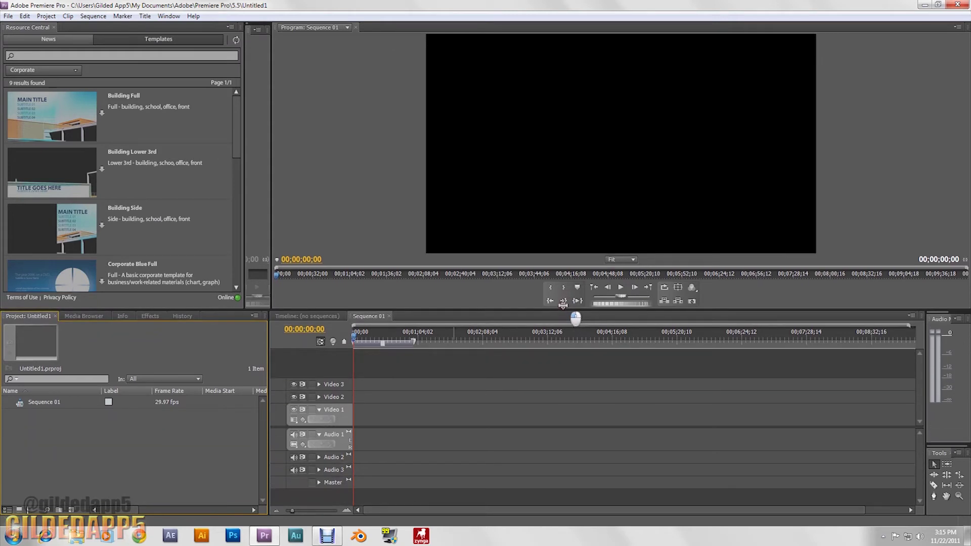
Step: Import Warning.png from the Desktop's Youtube pics folder
click(7, 15)
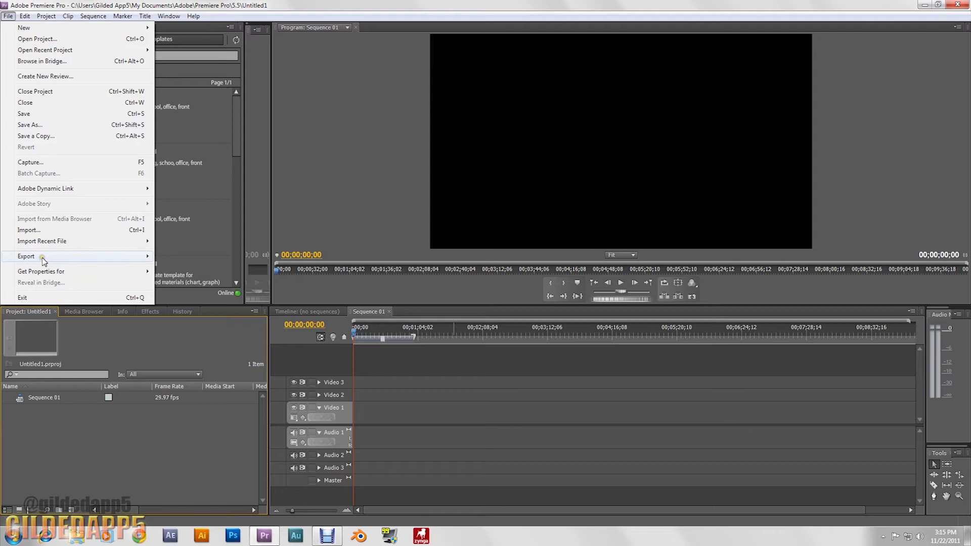
click(30, 230)
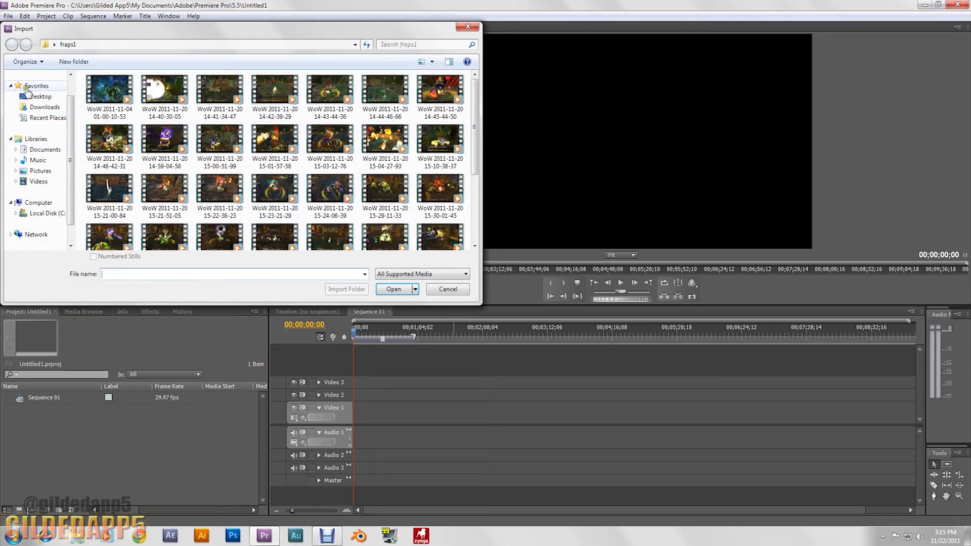
click(41, 96)
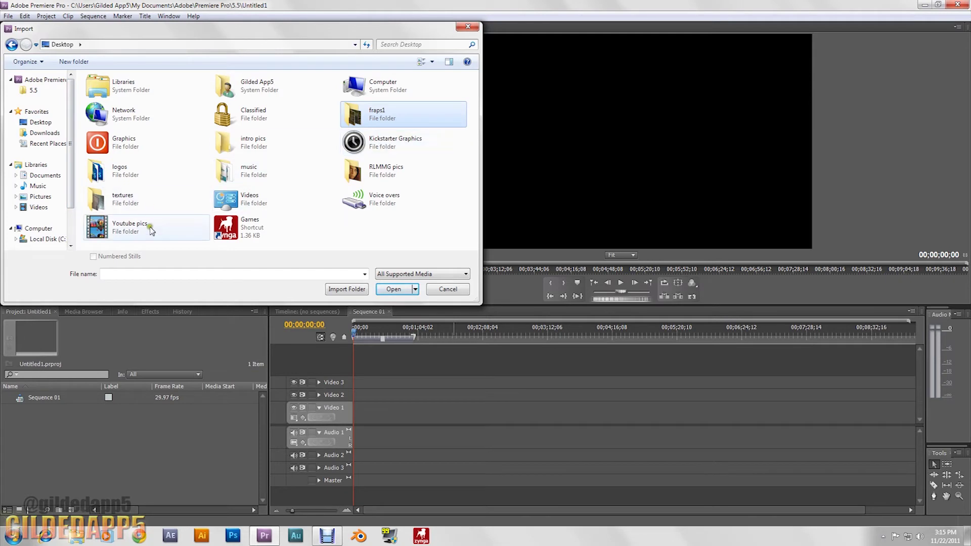
double_click(126, 226)
scroll(303, 167, down, 10)
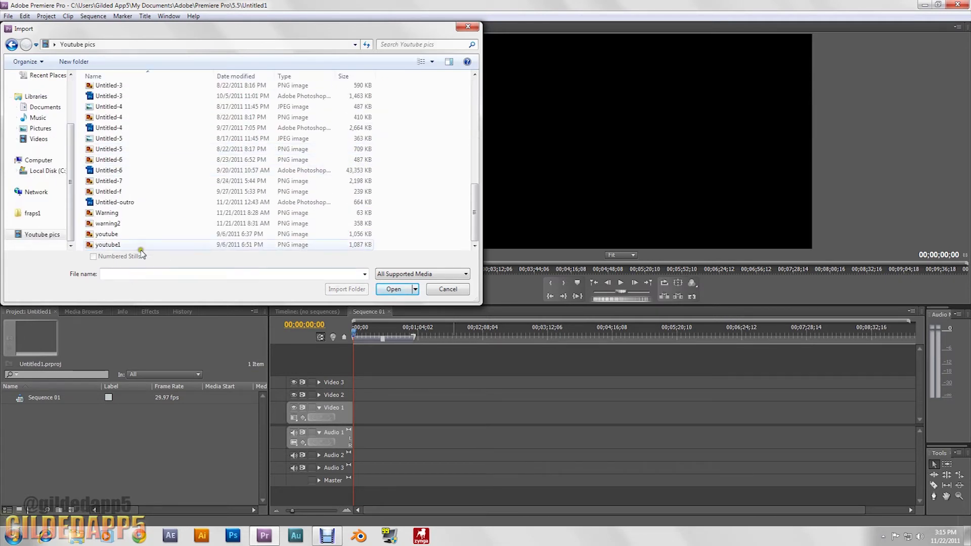
click(143, 213)
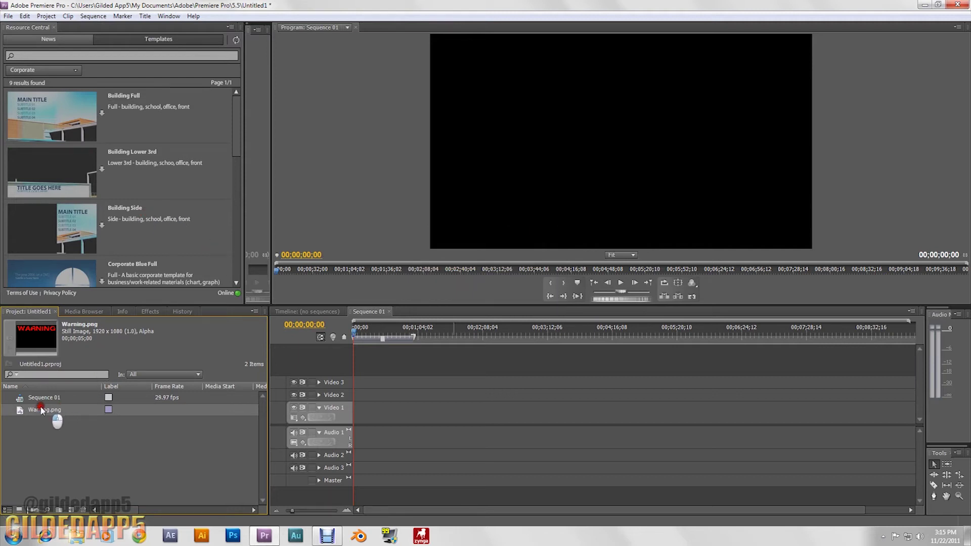
Step: Place Warning.png at the start of Video 1 and zoom the timeline in on it
mouse_move(31, 410)
mouse_down()
mouse_move(297, 401)
mouse_move(354, 410)
mouse_up()
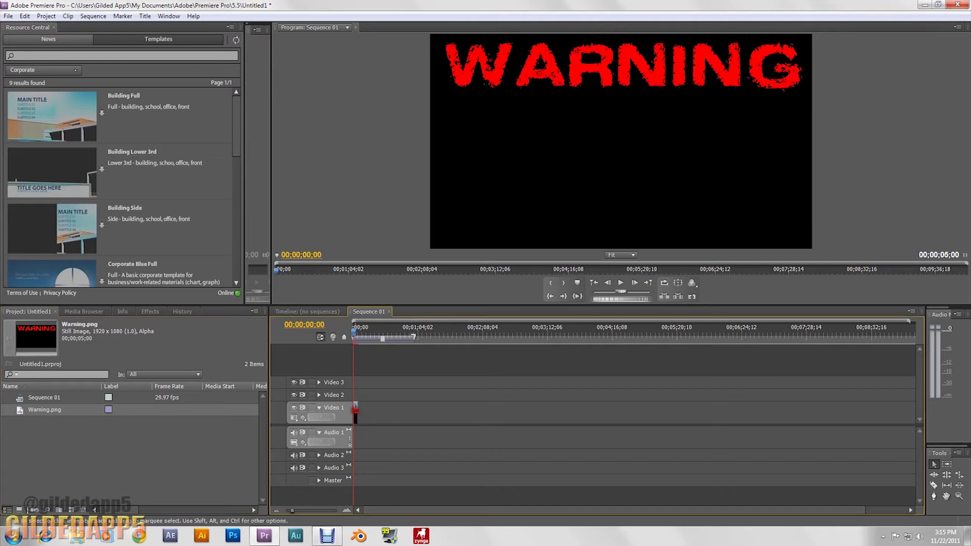
drag(291, 510, 315, 509)
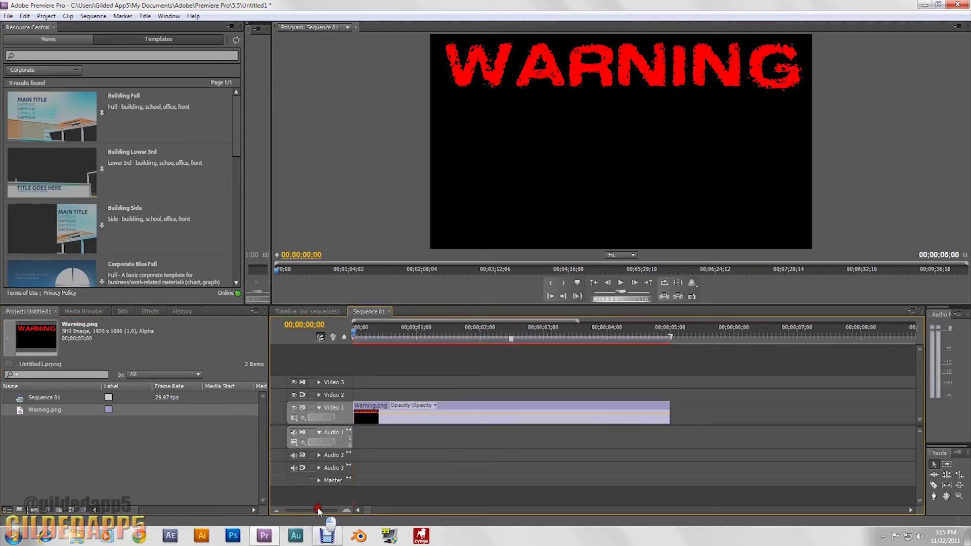
drag(317, 510, 320, 510)
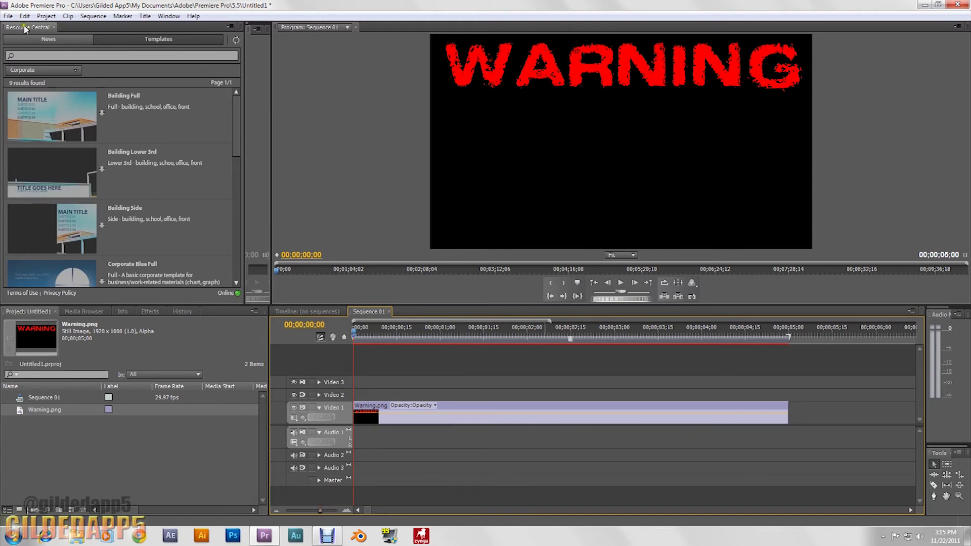
Step: Bring up the Import window to add another image
click(8, 16)
click(58, 230)
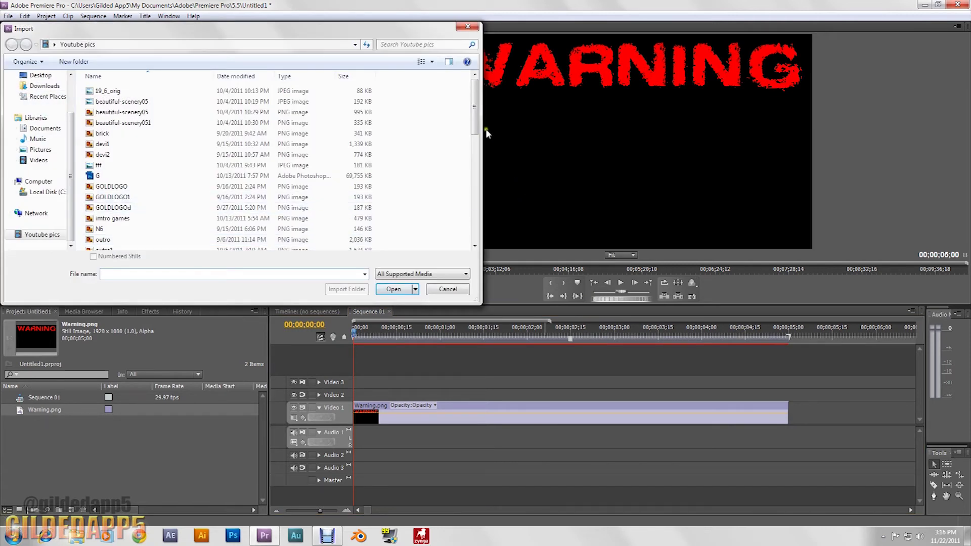
drag(478, 108, 481, 218)
Step: Import warning2.png onto Video 1 at the start, with Warning.png stacked on Video 2 above it
double_click(126, 225)
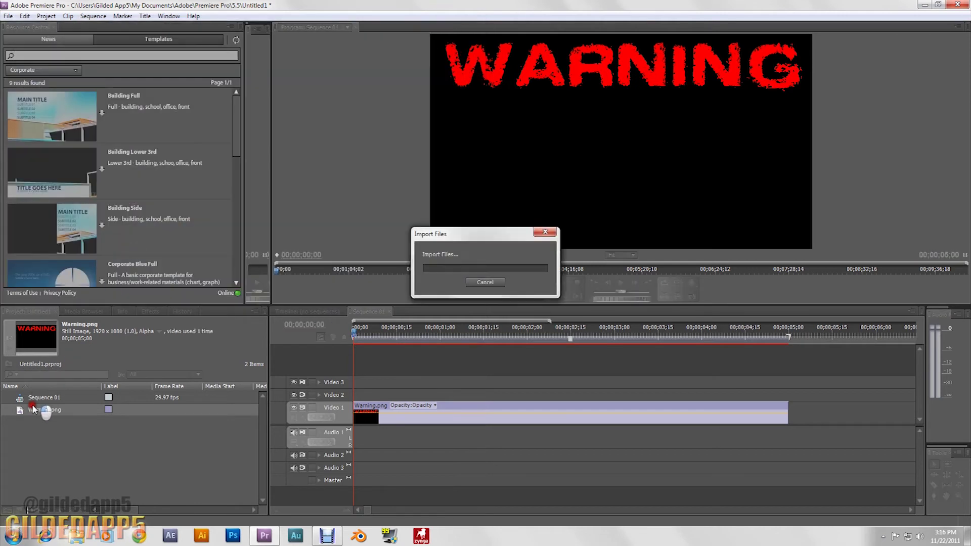
mouse_move(38, 427)
mouse_down()
mouse_move(453, 351)
mouse_move(371, 390)
mouse_up()
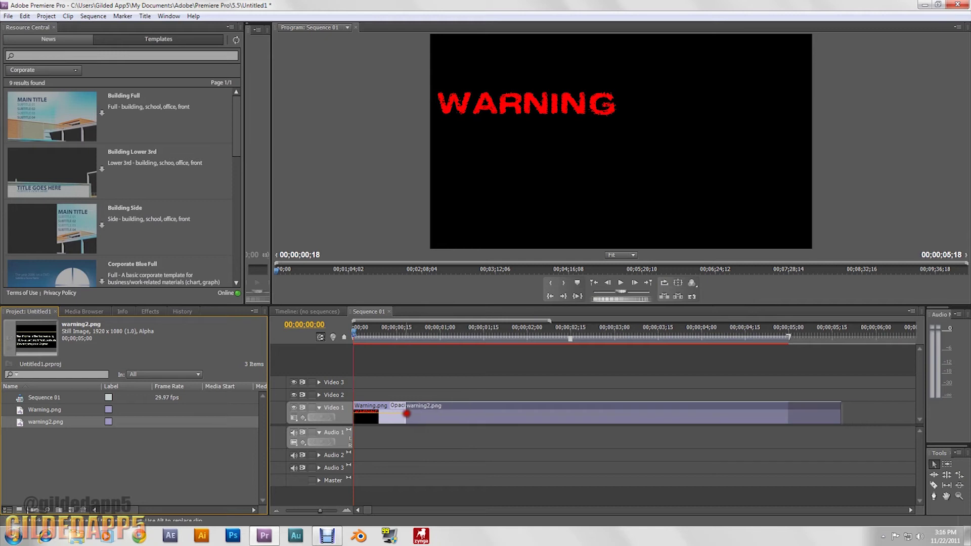
drag(370, 389, 356, 395)
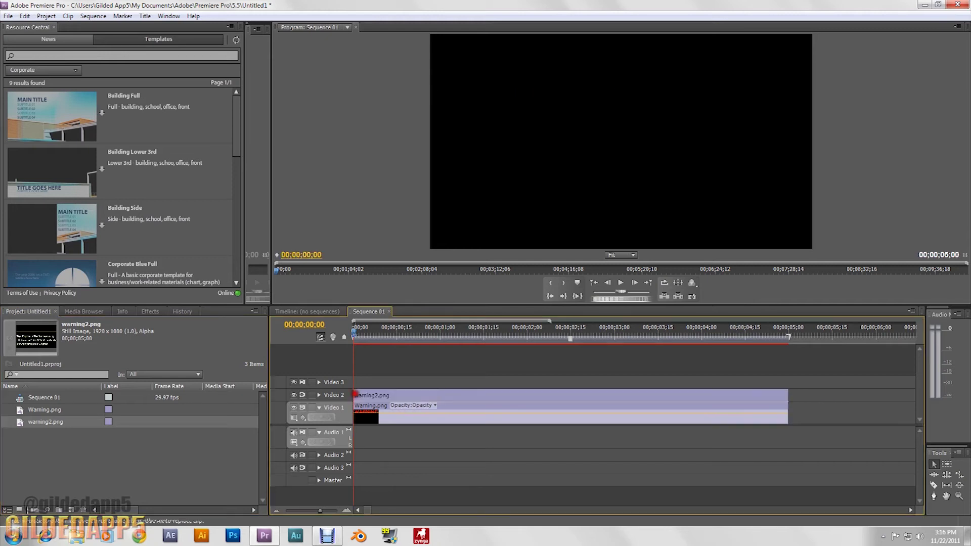
mouse_move(409, 411)
mouse_down()
mouse_move(420, 383)
mouse_move(430, 411)
mouse_move(422, 396)
mouse_up()
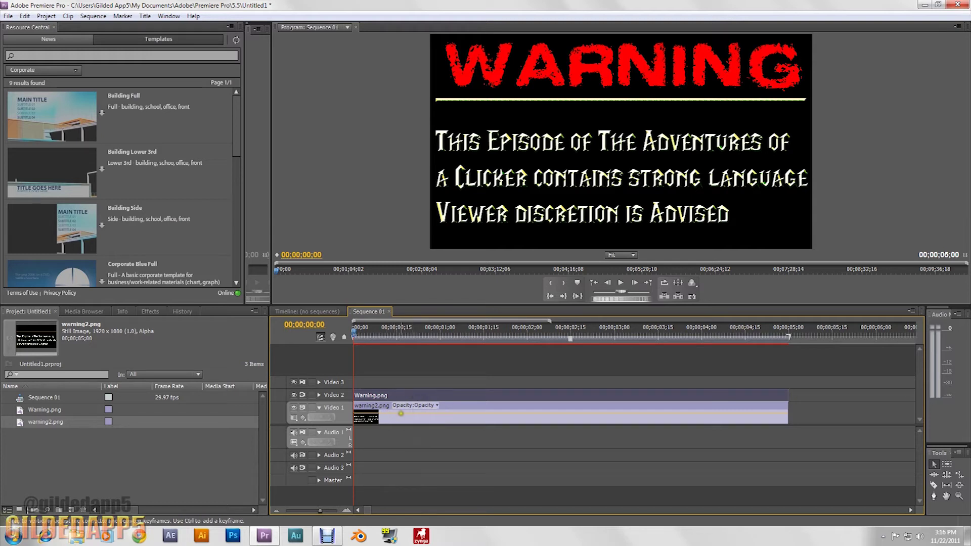
ctrl+click(400, 414)
Step: Trim the Warning.png clip on Video 2 to a few frames and zoom in
drag(789, 394, 373, 408)
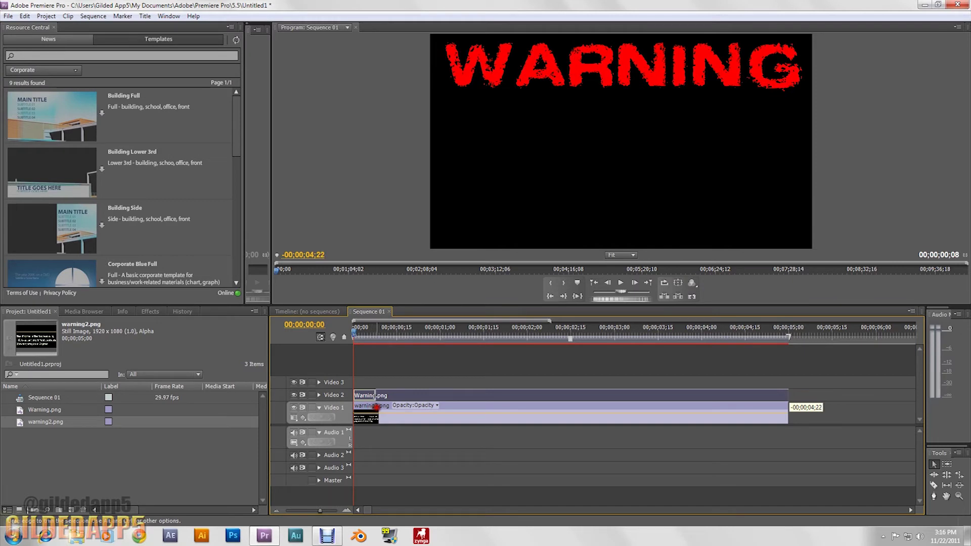
drag(376, 407, 356, 411)
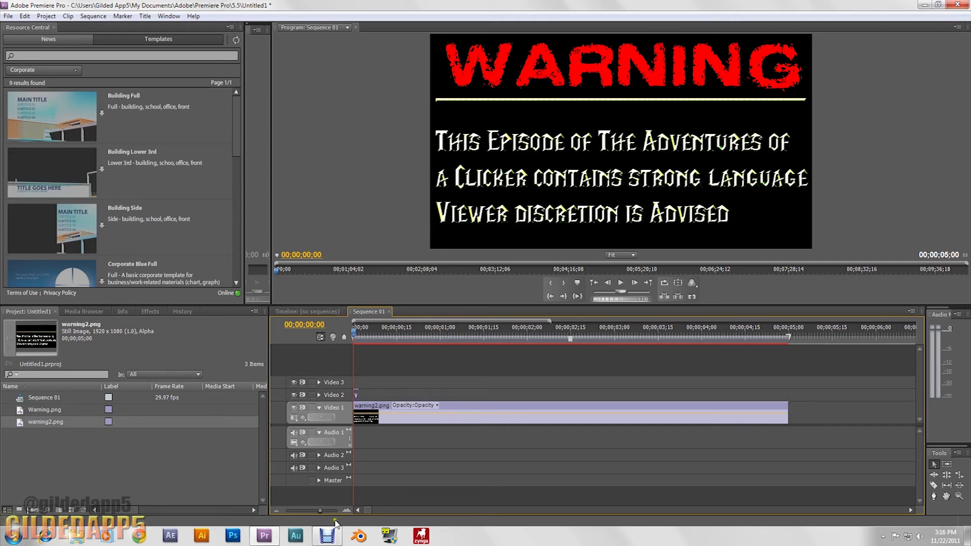
drag(322, 511, 336, 510)
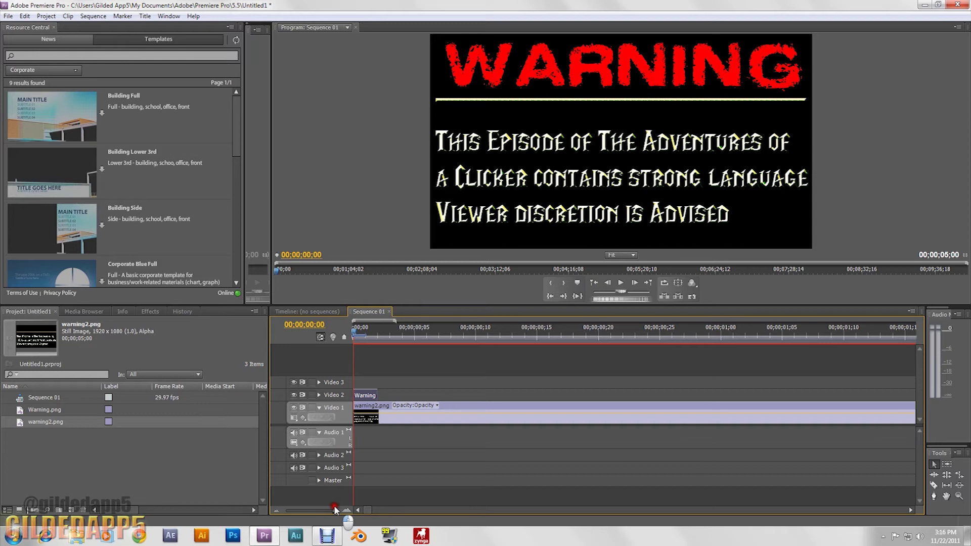
Step: Trim the first WARNING clip one more frame and add two more short Warning.png copies
drag(376, 393, 373, 395)
mouse_move(44, 413)
mouse_down()
mouse_move(415, 398)
mouse_move(402, 398)
mouse_up()
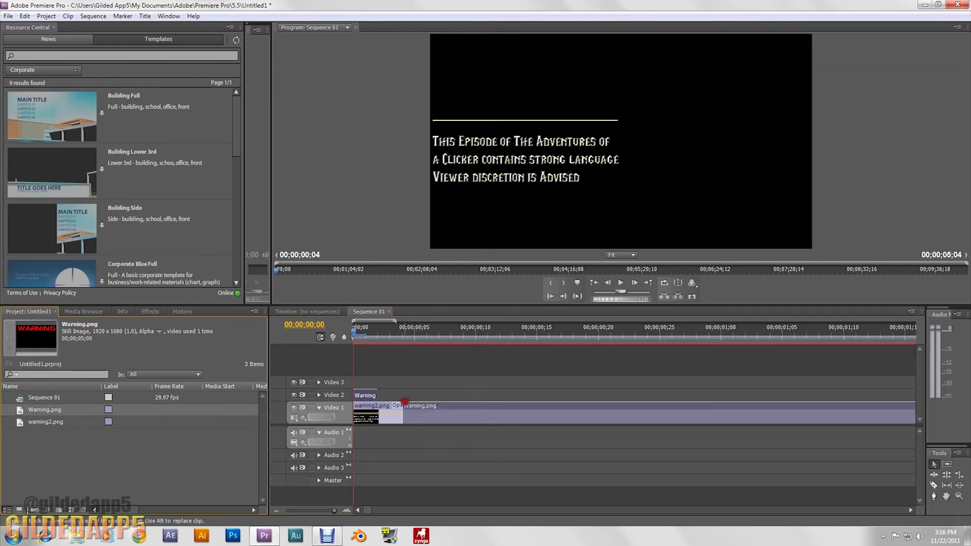
drag(336, 511, 320, 512)
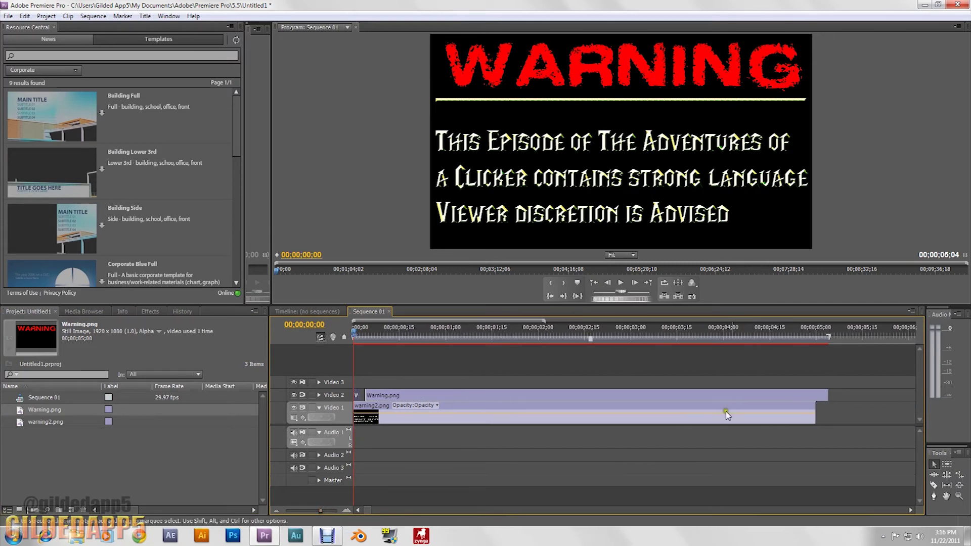
drag(830, 393, 375, 404)
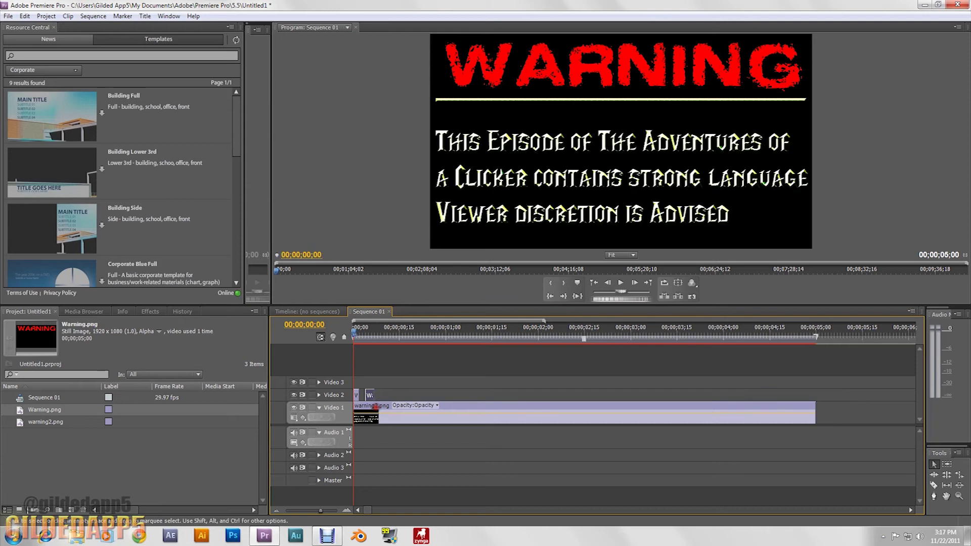
drag(38, 414, 381, 395)
drag(843, 395, 390, 400)
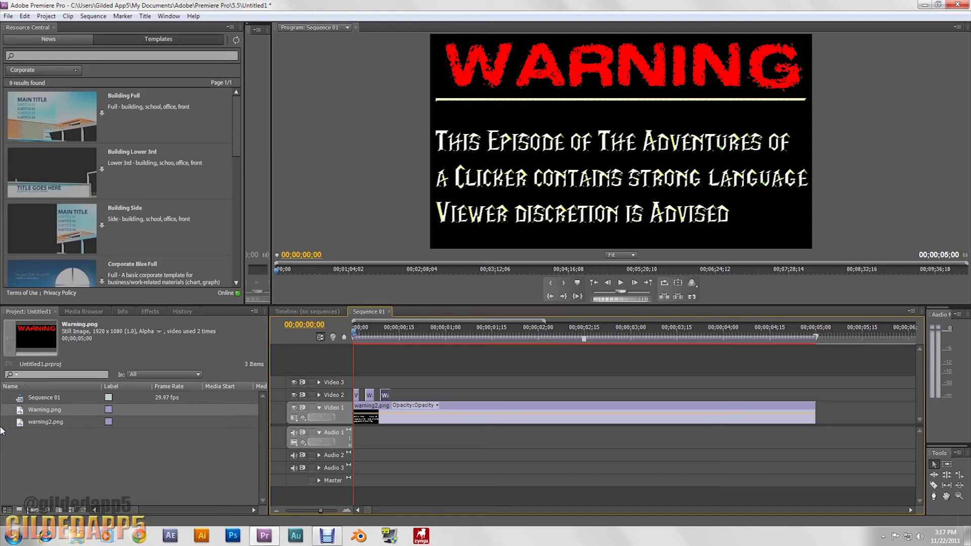
Step: Add three more short WARNING copies and a final one shortened by one second
drag(28, 413, 397, 395)
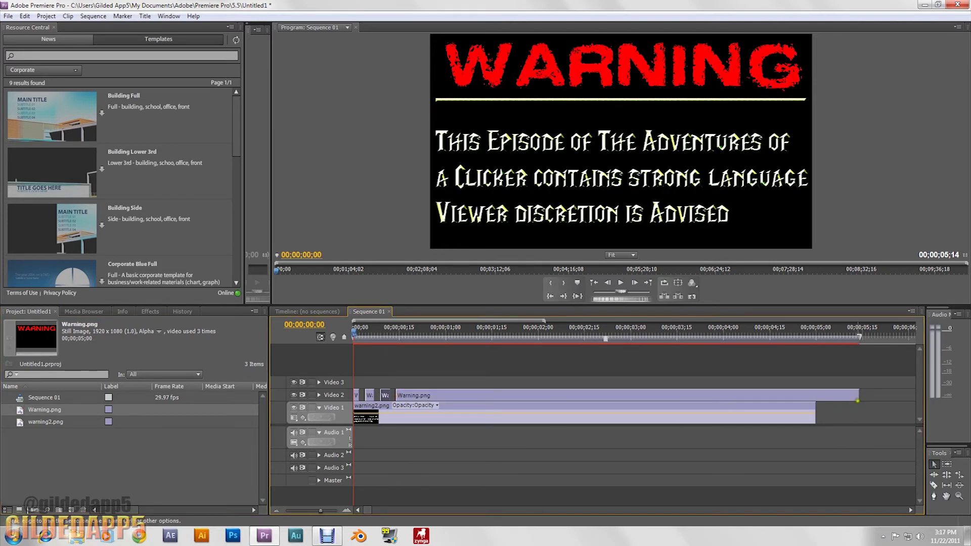
mouse_move(858, 395)
mouse_down()
mouse_move(402, 412)
mouse_move(387, 397)
mouse_up()
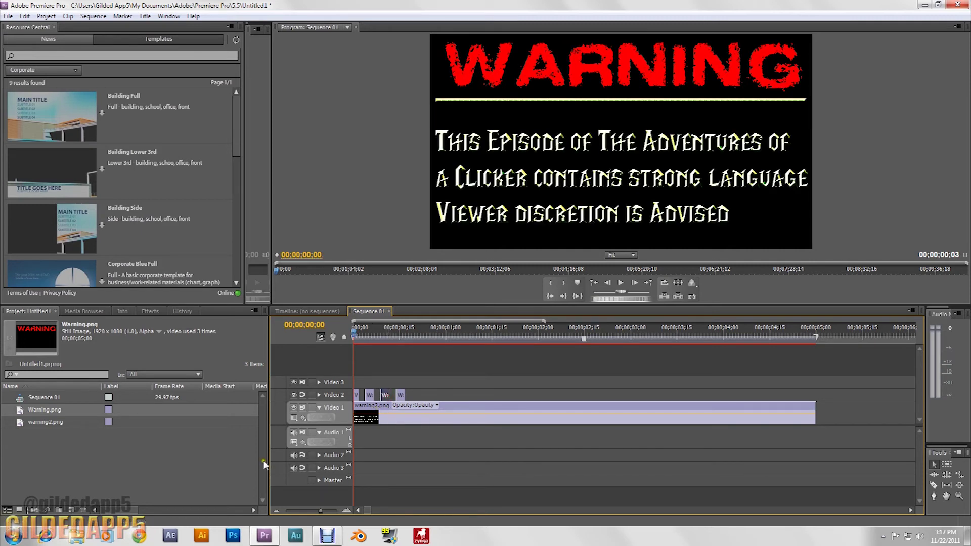
drag(14, 413, 413, 398)
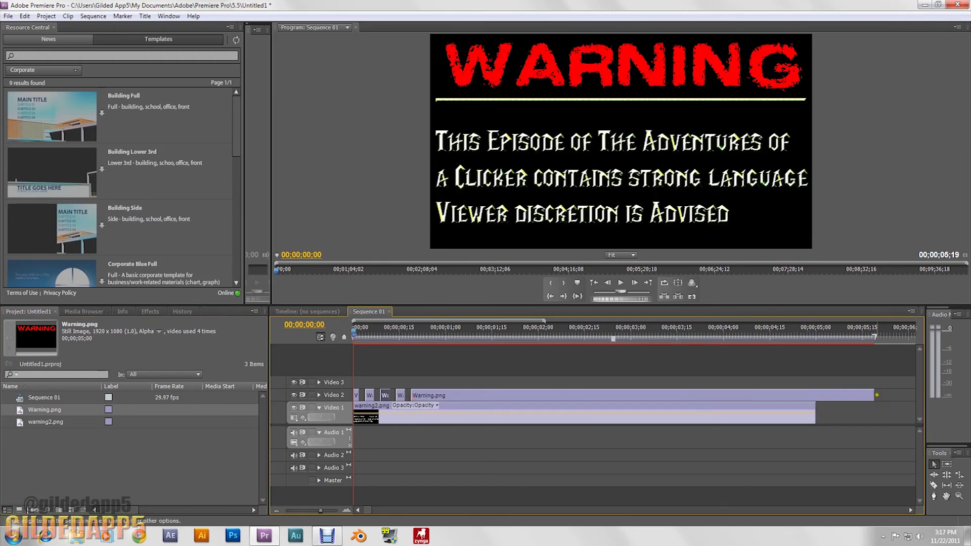
drag(875, 395, 423, 407)
mouse_move(53, 411)
mouse_down()
mouse_move(60, 427)
mouse_move(429, 396)
mouse_up()
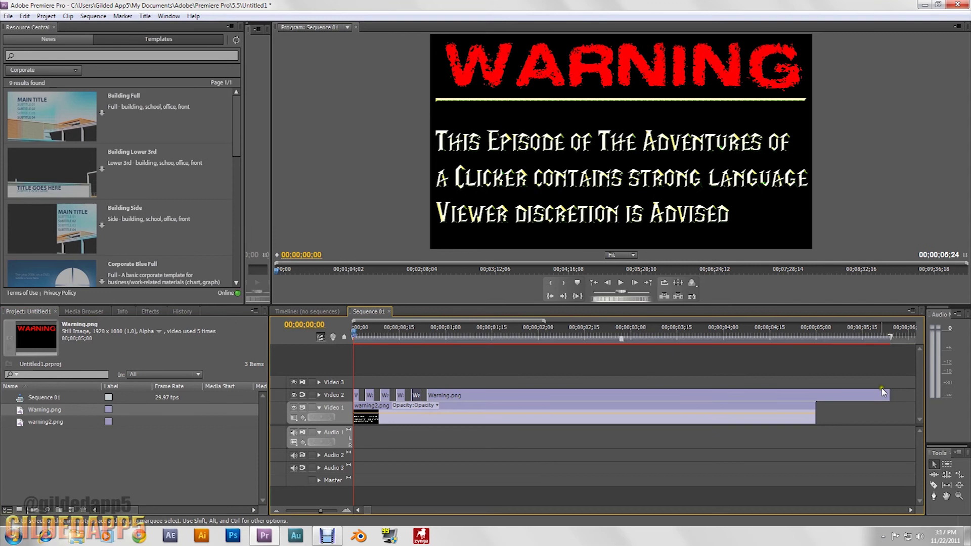
drag(889, 394, 434, 400)
mouse_move(57, 410)
mouse_down()
mouse_move(457, 398)
mouse_move(447, 398)
mouse_up()
drag(908, 396, 817, 405)
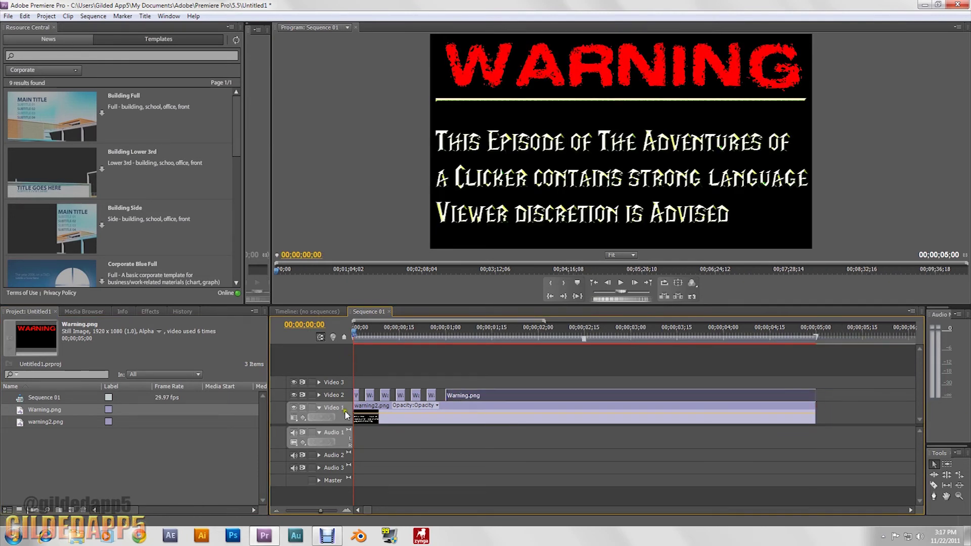
Step: Preview the sequence, then shift the later WARNING clips right to open gaps
click(621, 284)
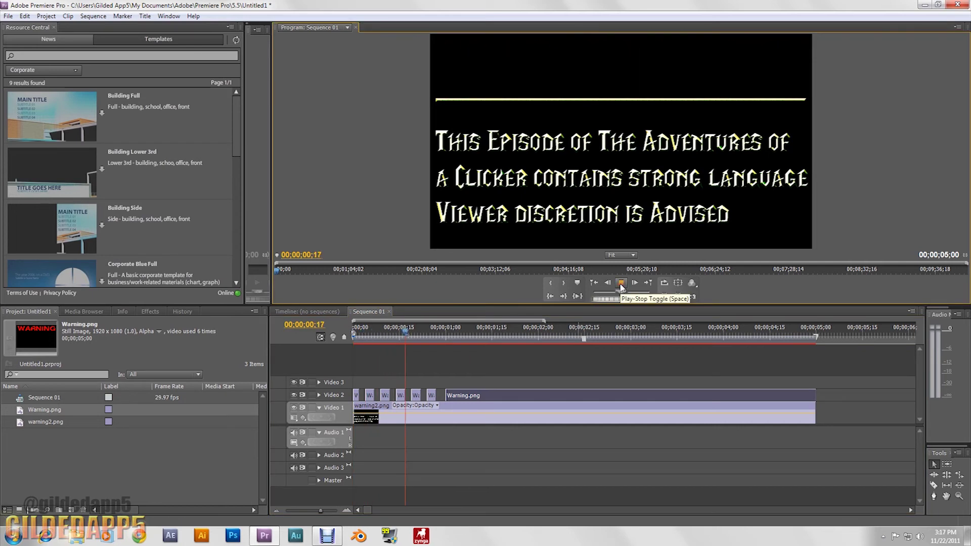
drag(516, 334, 340, 340)
drag(488, 394, 670, 394)
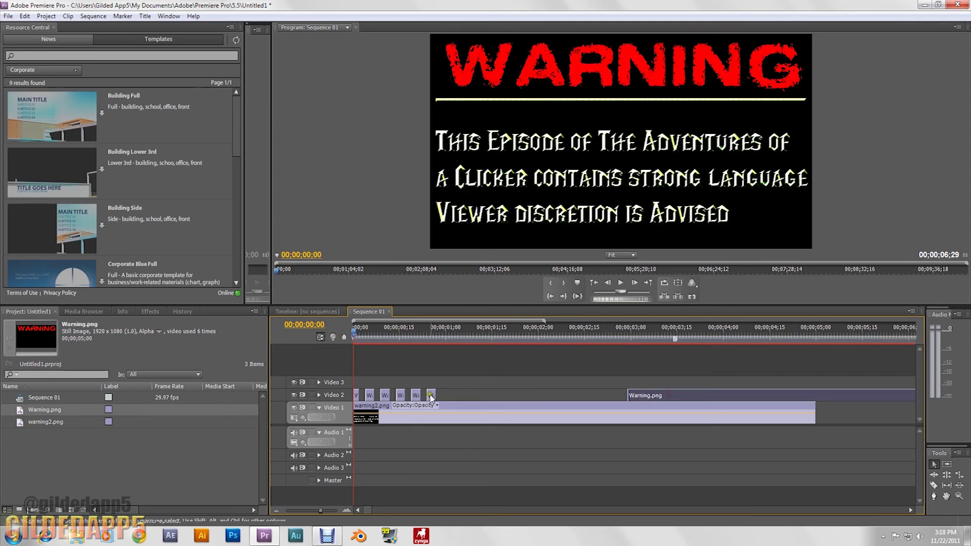
mouse_move(431, 395)
mouse_down()
mouse_move(611, 394)
mouse_move(435, 396)
mouse_up()
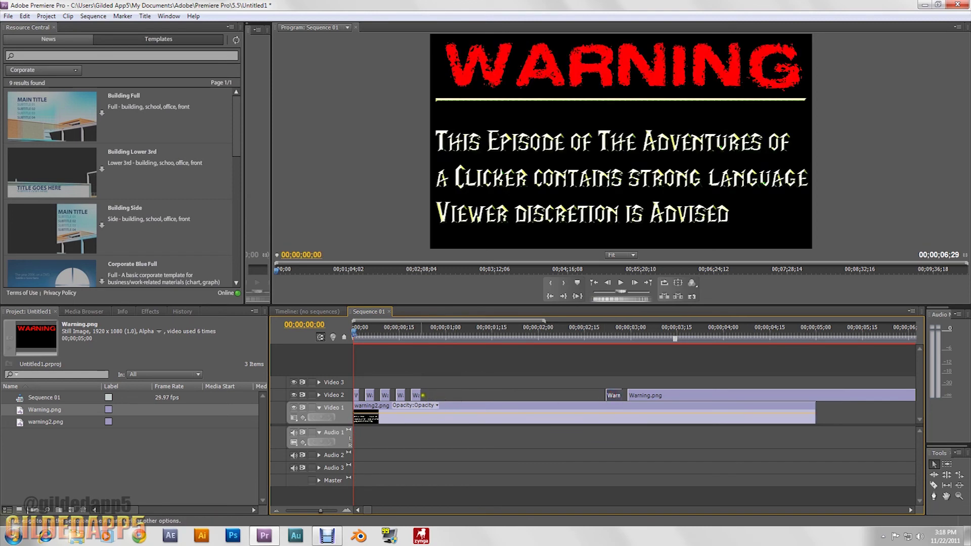
drag(426, 398, 586, 395)
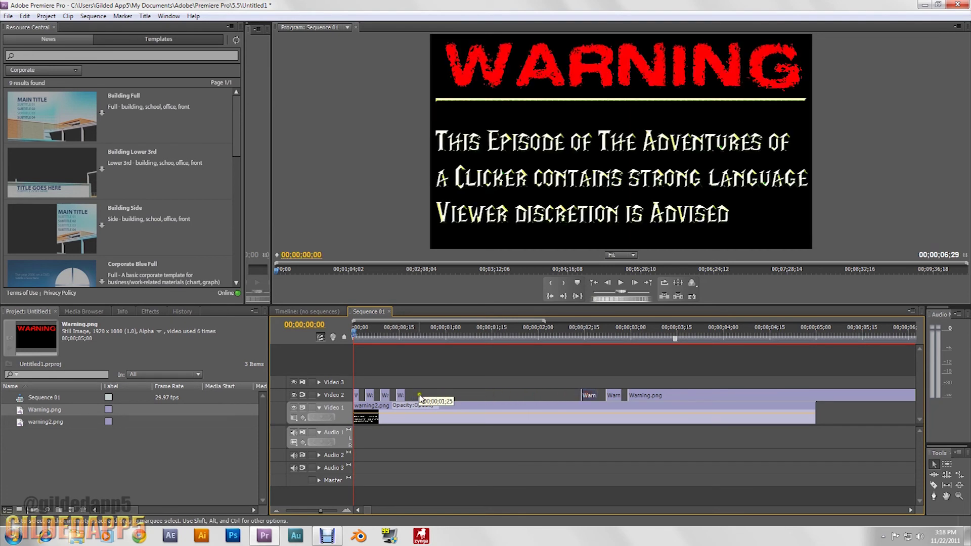
Step: Push the remaining short WARNING clips right, the first now starting about a second in
drag(402, 395, 561, 394)
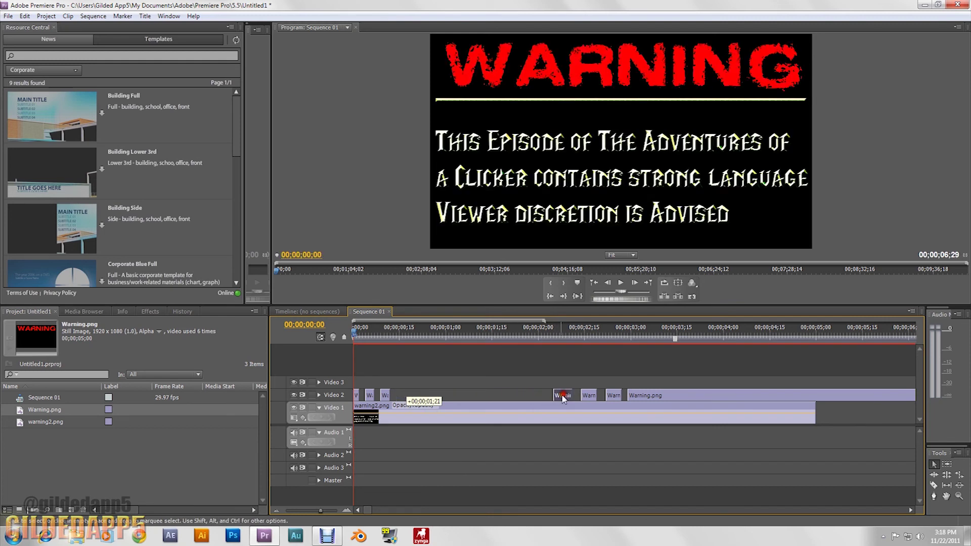
drag(386, 395, 531, 395)
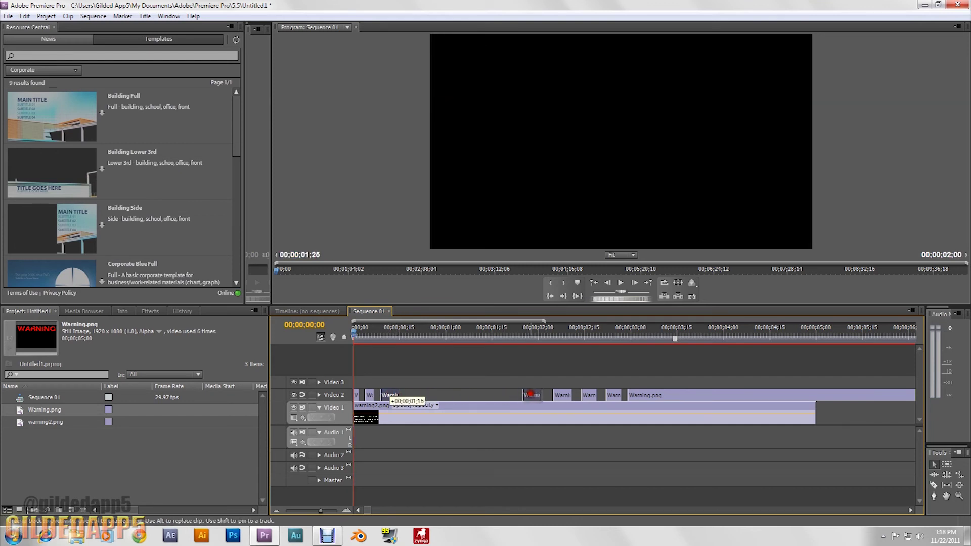
drag(532, 395, 534, 395)
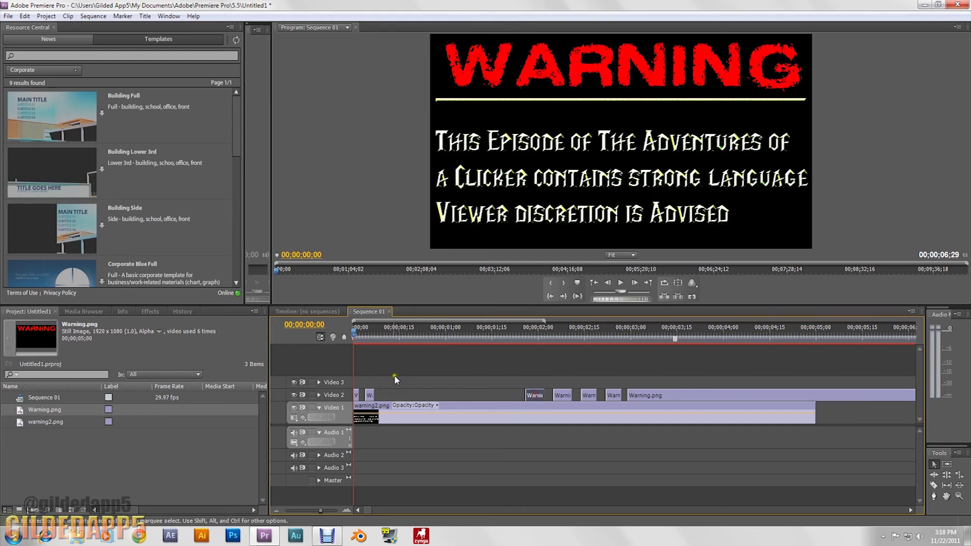
drag(372, 395, 381, 395)
drag(381, 395, 506, 395)
drag(360, 397, 489, 396)
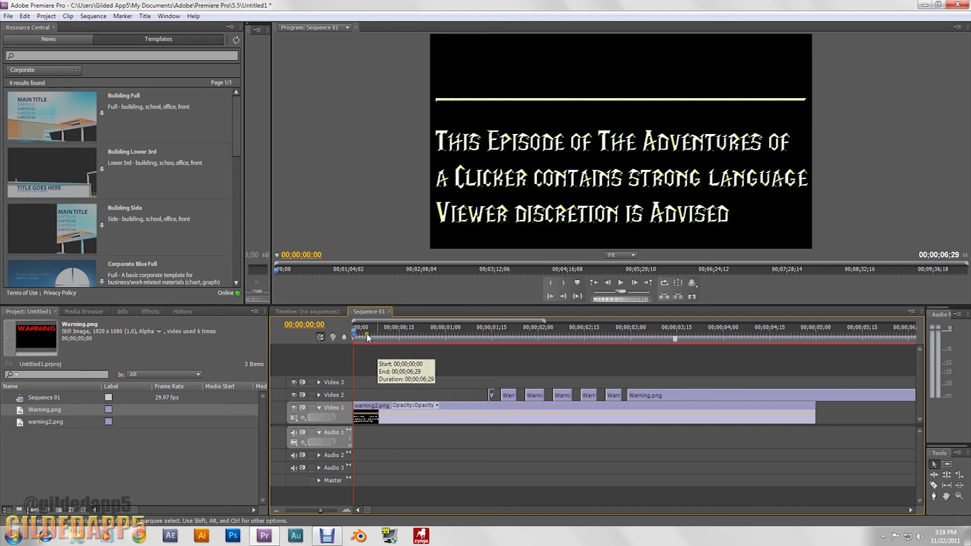
drag(360, 334, 490, 331)
Step: Play the sequence briefly, then stop and return to the start
click(621, 286)
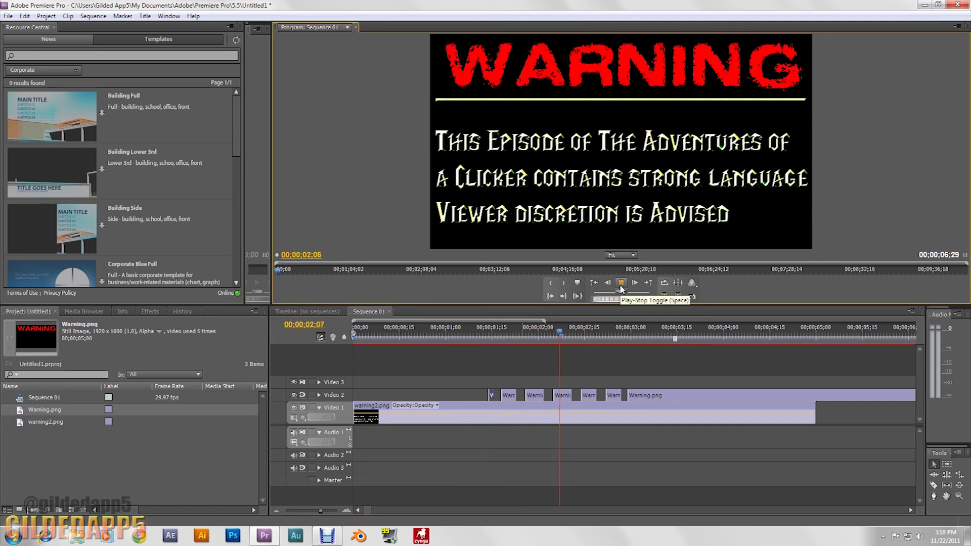
key(space)
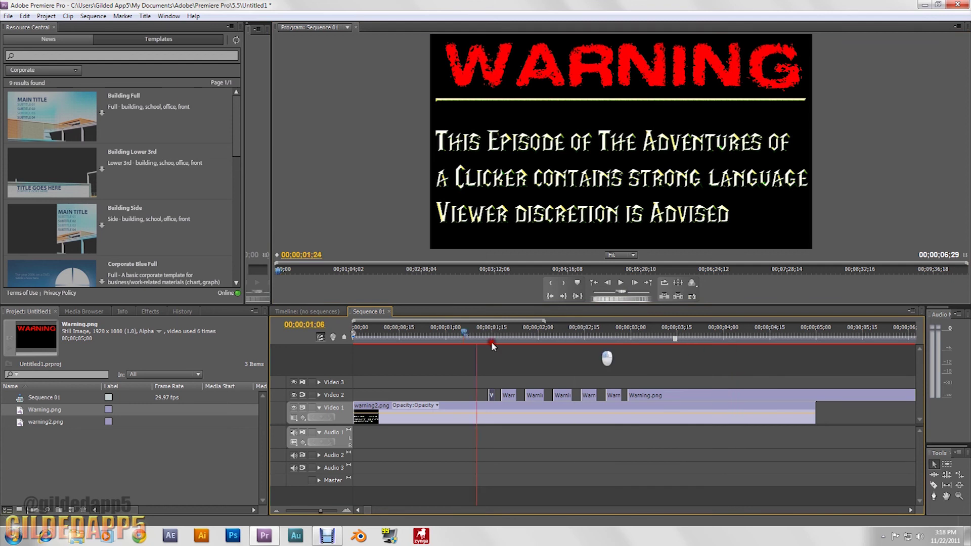
key(Home)
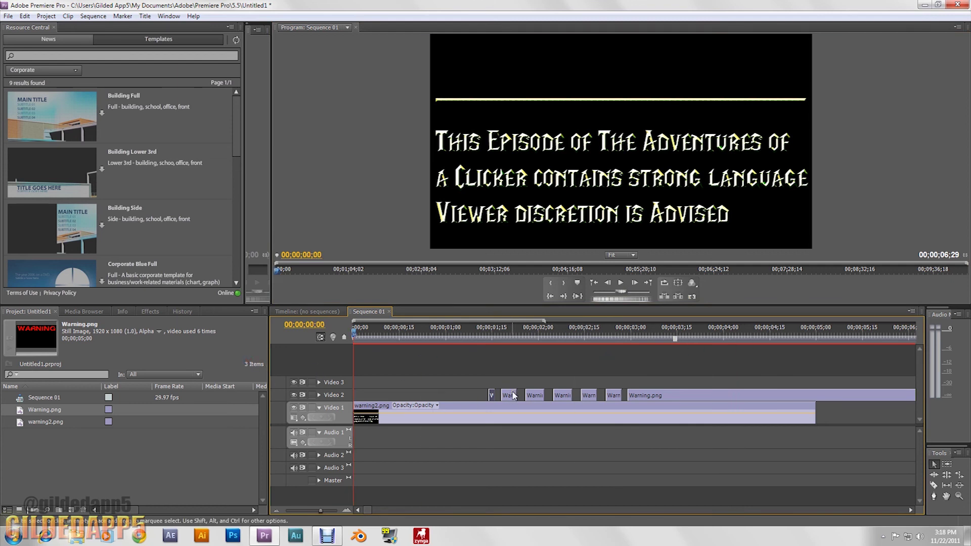
Step: Select all seven WARNING clips on Video 2 and drag them to 00;00;00;00
click(493, 396)
shift+click(509, 396)
shift+click(534, 395)
shift+click(562, 396)
shift+click(589, 396)
shift+click(614, 395)
shift+click(654, 399)
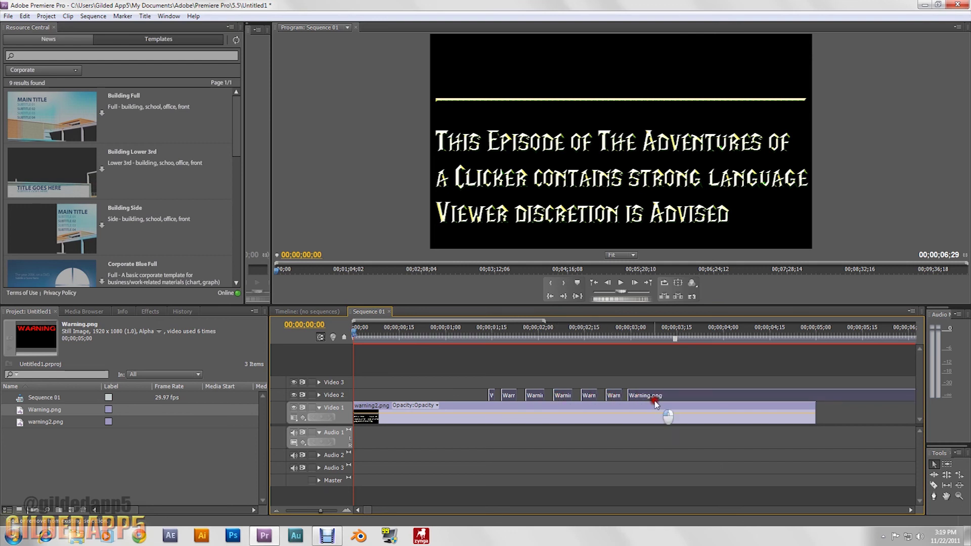
drag(655, 403, 519, 400)
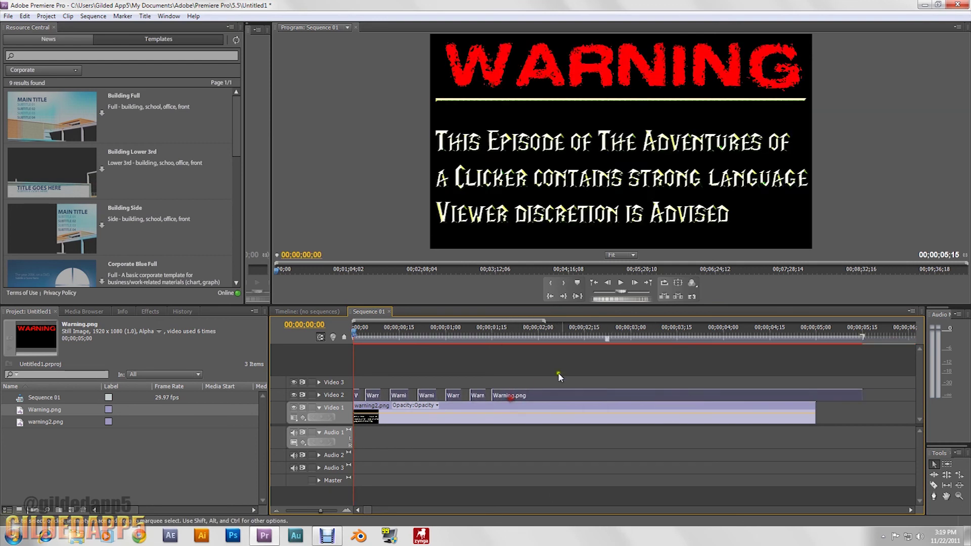
click(621, 283)
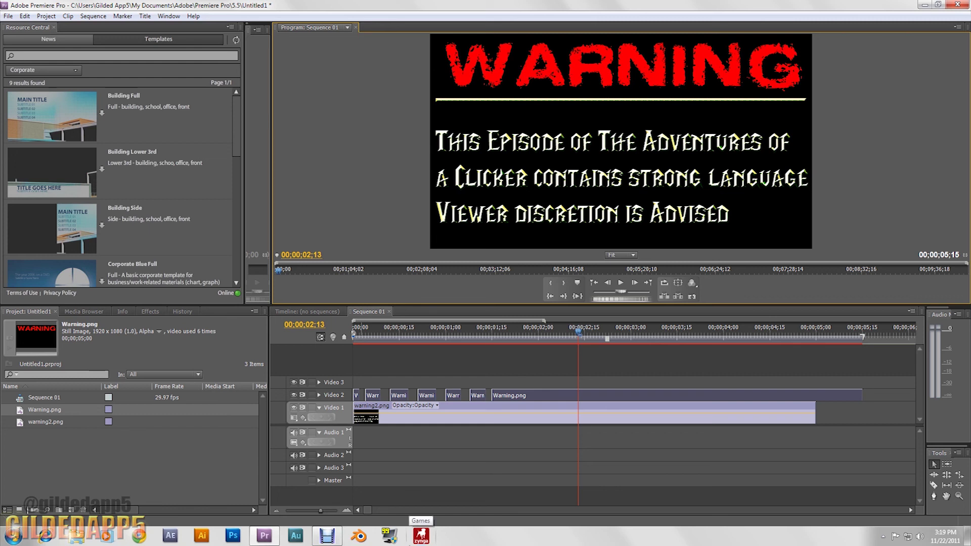
drag(581, 330, 340, 378)
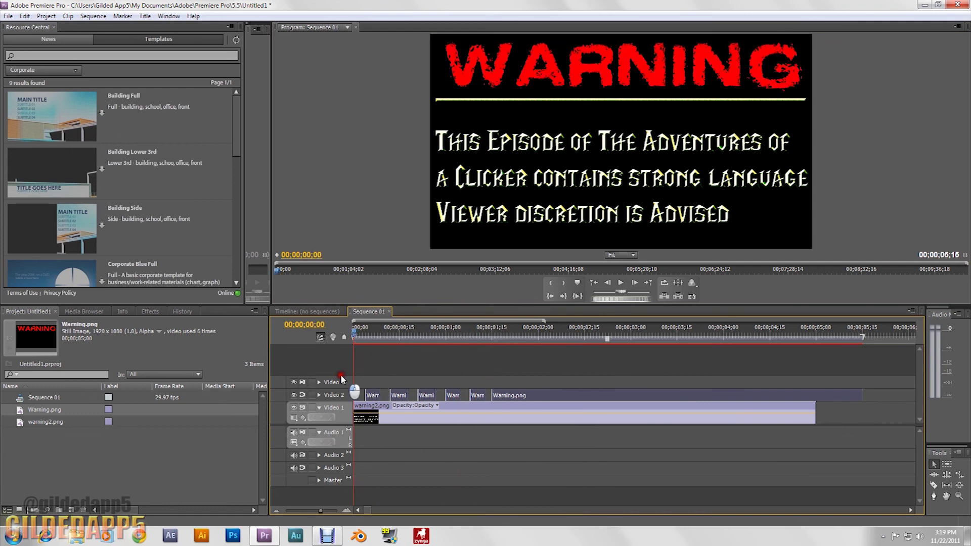
click(623, 286)
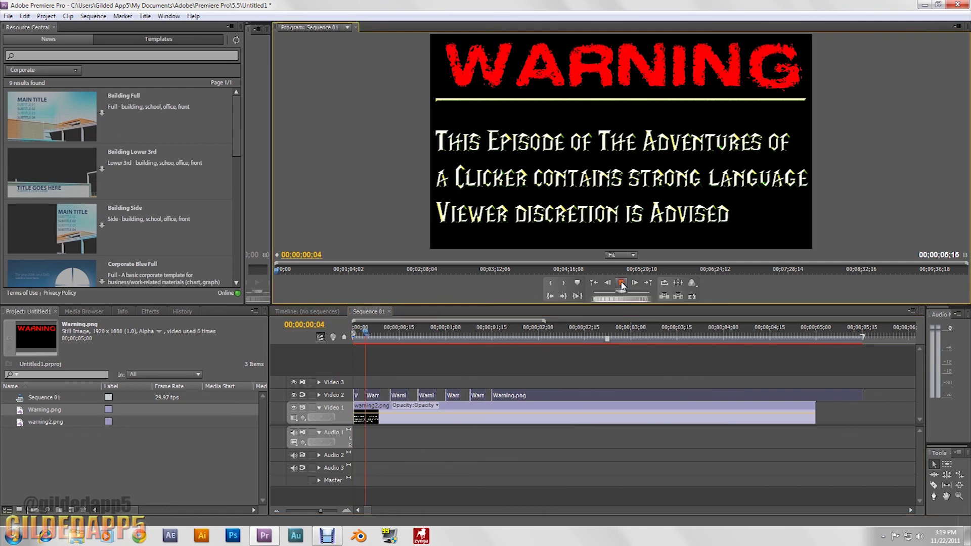